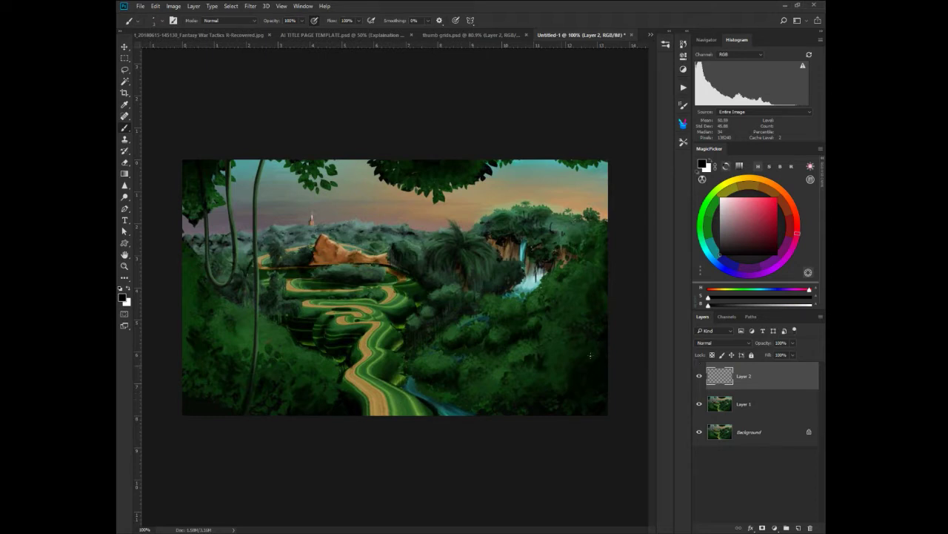
# - Set the brush colour to red and draw guide lines from the path's lower end to the rock, along it and across to the waterfall
pyautogui.moveTo(764, 210); pyautogui.dragTo(776, 197)
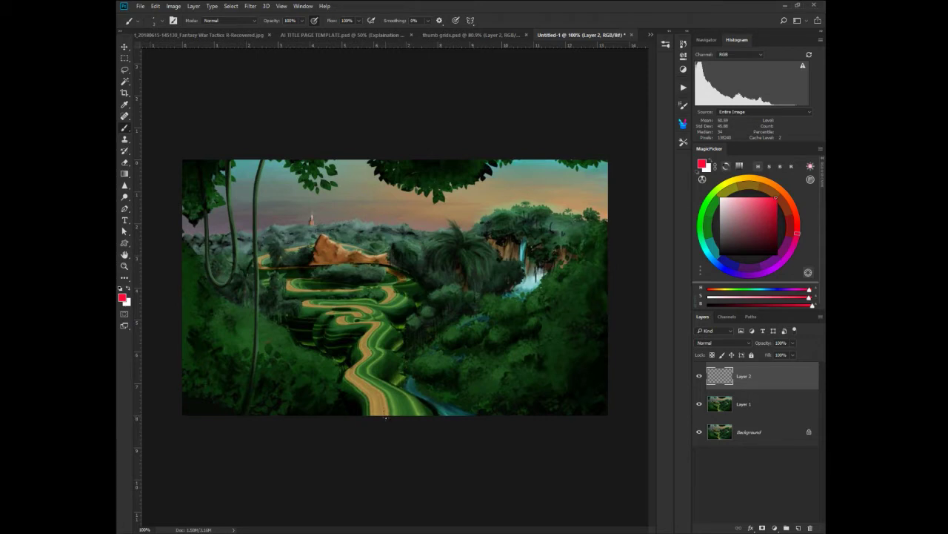
pyautogui.click(386, 419)
pyautogui.keyDown('shift'); pyautogui.click(315, 252); pyautogui.keyUp('shift')
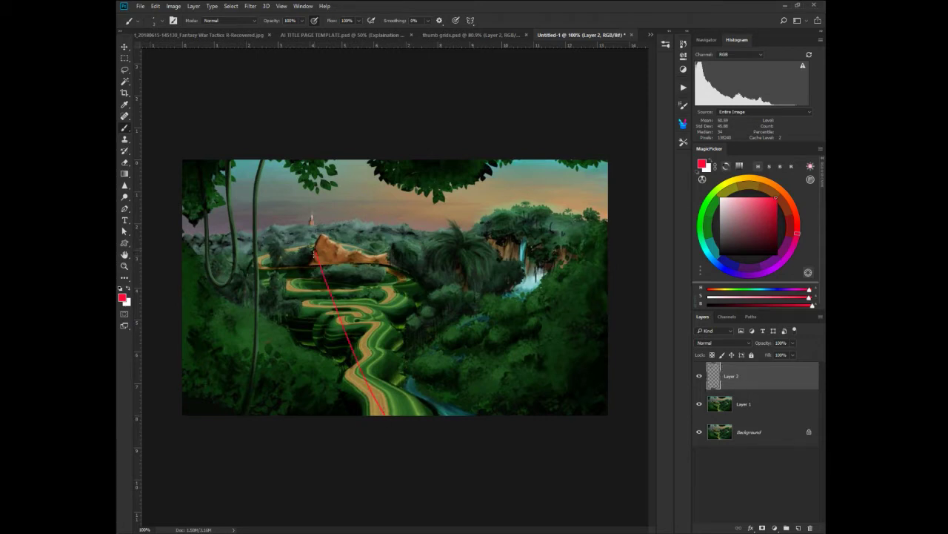
pyautogui.moveTo(321, 237); pyautogui.dragTo(314, 255)
pyautogui.keyDown('shift'); pyautogui.click(388, 265); pyautogui.keyUp('shift')
pyautogui.moveTo(388, 264)
pyautogui.mouseDown()
pyautogui.moveTo(518, 286)
pyautogui.moveTo(529, 253)
pyautogui.moveTo(515, 285)
pyautogui.mouseUp()
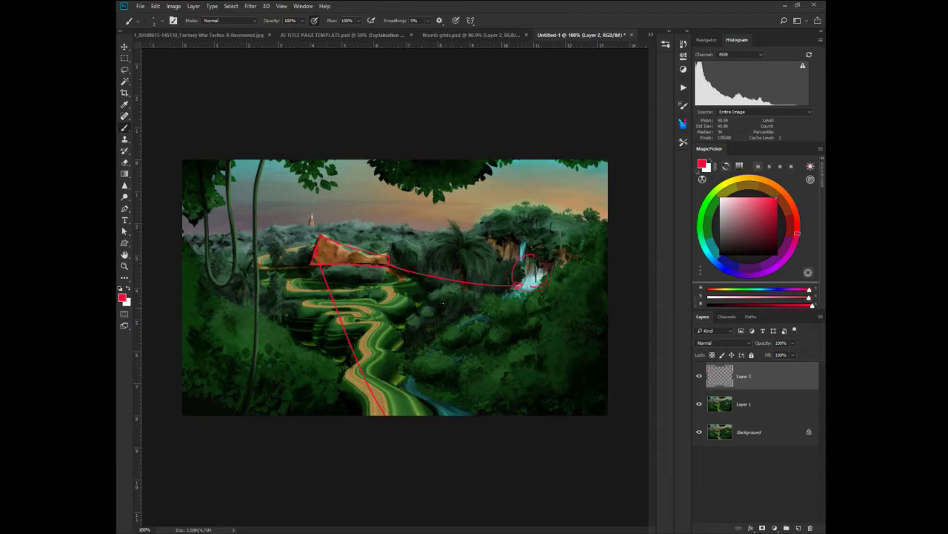
pyautogui.moveTo(389, 263); pyautogui.dragTo(505, 289)
# - Replace the marked-up layer with a blank one and draw a red rule-of-thirds grid over the painting, marking its focal points
pyautogui.moveTo(719, 378); pyautogui.dragTo(807, 523)
pyautogui.click(798, 526)
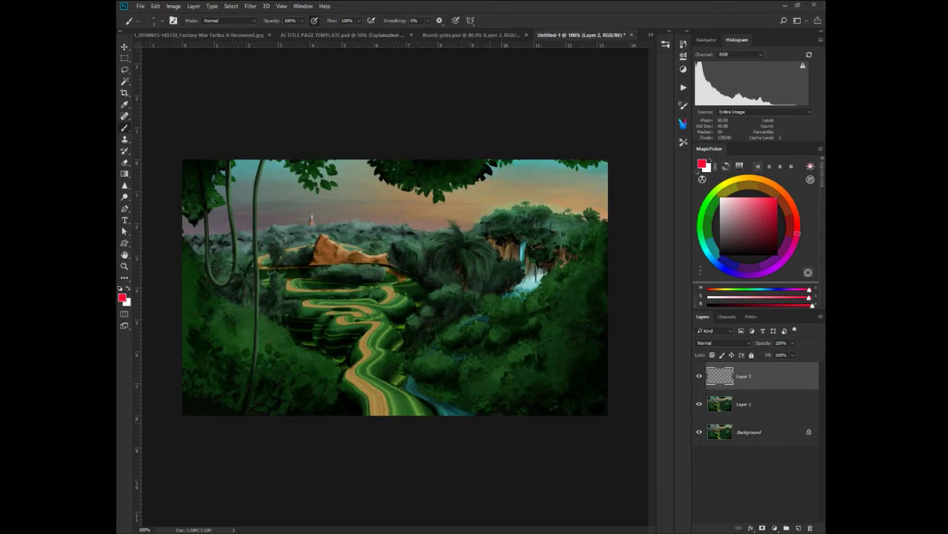
pyautogui.moveTo(482, 161); pyautogui.dragTo(483, 414)
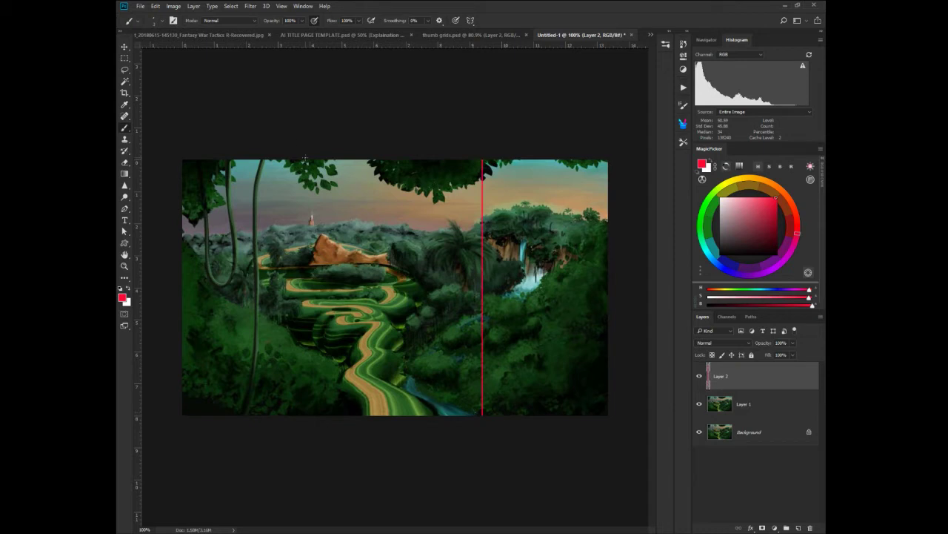
pyautogui.moveTo(305, 161); pyautogui.dragTo(304, 413)
pyautogui.moveTo(609, 248); pyautogui.dragTo(182, 247)
pyautogui.moveTo(609, 351); pyautogui.dragTo(182, 352)
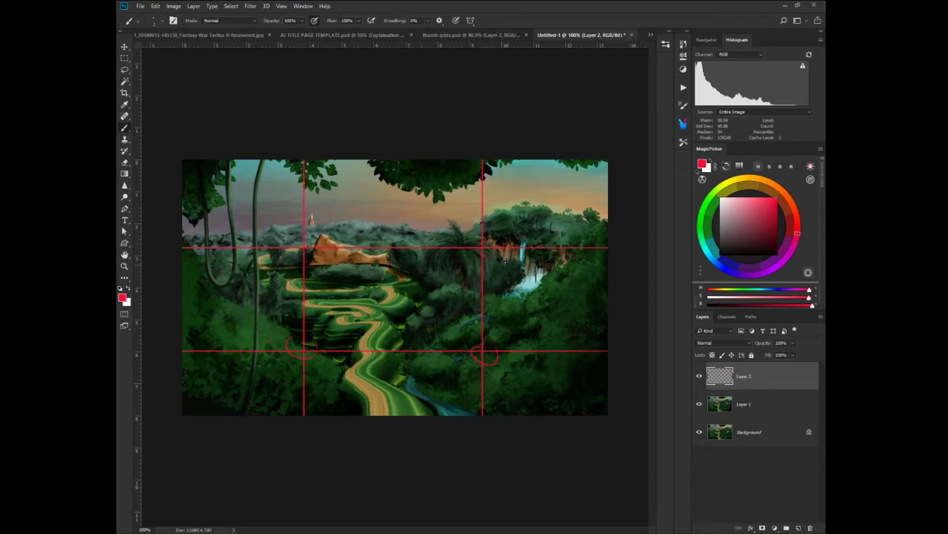
pyautogui.moveTo(505, 263); pyautogui.dragTo(535, 282)
# - Replace the grid layer with a blank one and draw a red horizon line across the whole painting at the rock's base
pyautogui.moveTo(718, 376); pyautogui.dragTo(810, 528)
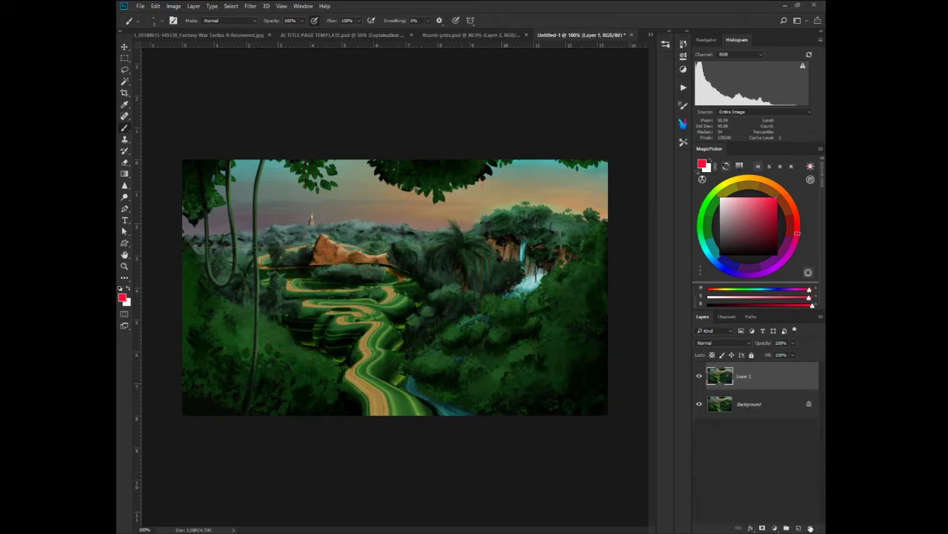
pyautogui.click(798, 526)
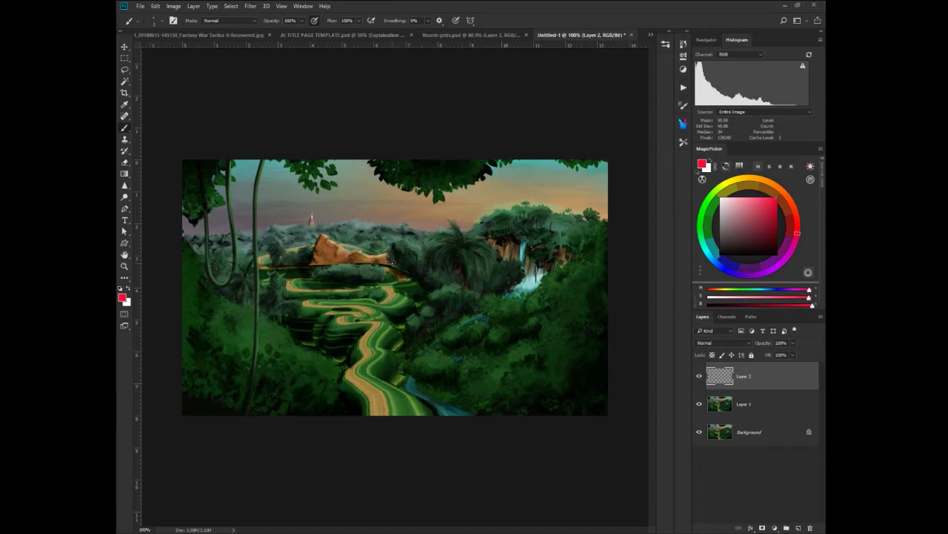
pyautogui.keyDown('shift'); pyautogui.click(628, 256); pyautogui.keyUp('shift')
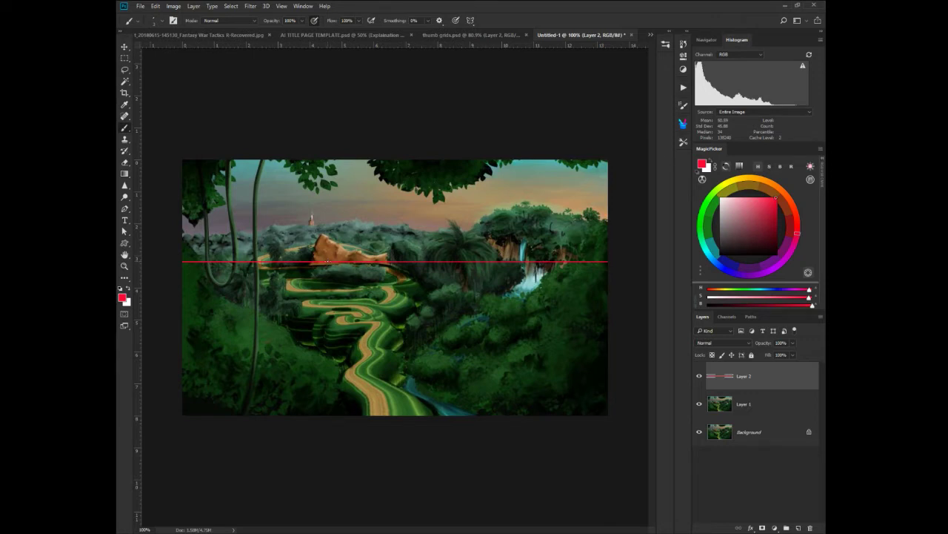
# - Draw red perspective lines fanning out from a vanishing point at the rock's base to the painting's lower and side edges
pyautogui.moveTo(327, 262); pyautogui.dragTo(412, 417)
pyautogui.moveTo(328, 263); pyautogui.dragTo(463, 414)
pyautogui.moveTo(344, 274); pyautogui.dragTo(521, 415)
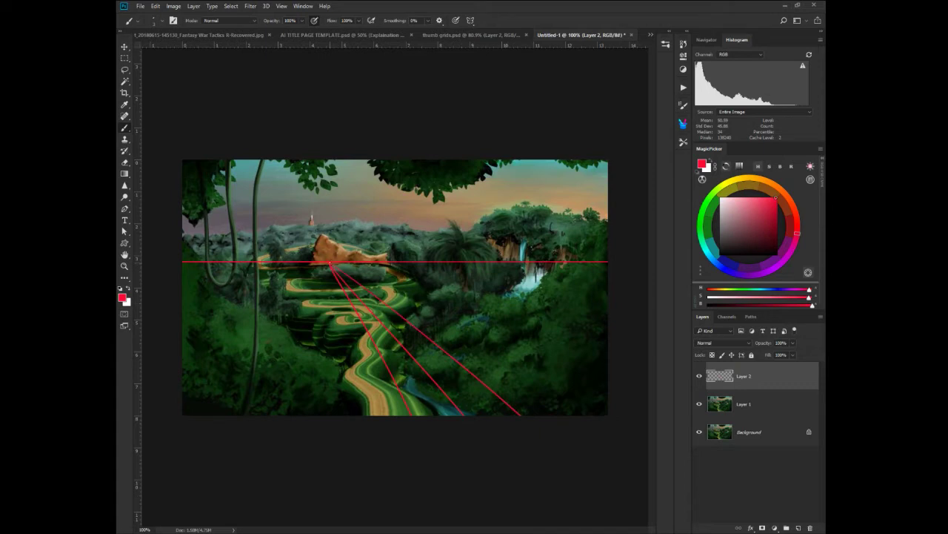
pyautogui.moveTo(375, 280); pyautogui.dragTo(608, 400)
pyautogui.moveTo(330, 264); pyautogui.dragTo(608, 326)
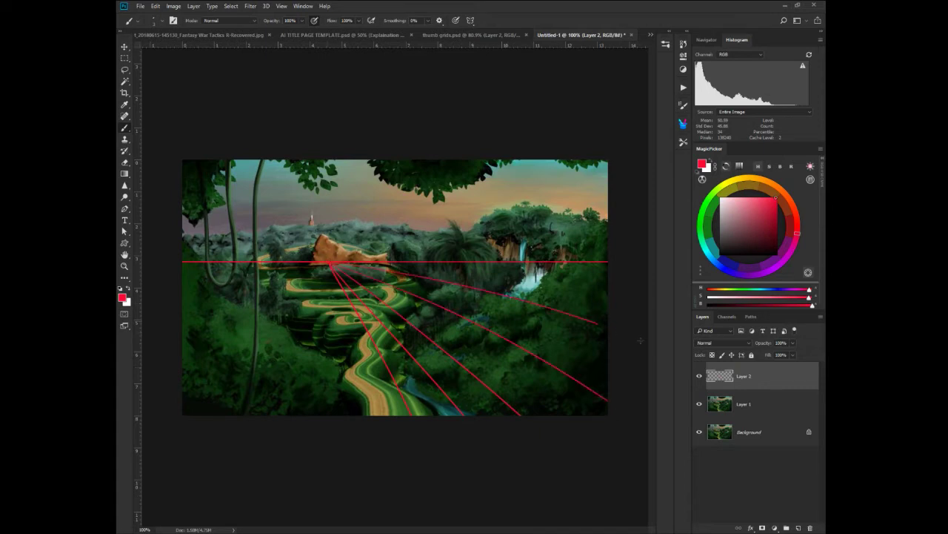
pyautogui.moveTo(329, 264)
pyautogui.mouseDown()
pyautogui.moveTo(316, 426)
pyautogui.moveTo(177, 445)
pyautogui.mouseUp()
pyautogui.moveTo(328, 265); pyautogui.dragTo(117, 379)
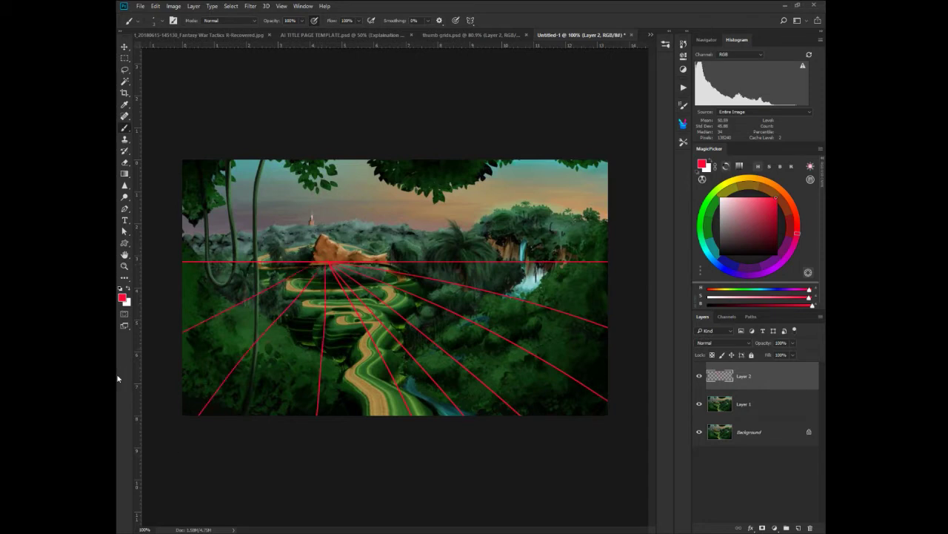
pyautogui.moveTo(329, 264); pyautogui.dragTo(176, 286)
# - Trace the stream's diagonal course below the waterfall in red, and replace the marked-up layer with a blank one
pyautogui.moveTo(478, 310); pyautogui.dragTo(411, 354)
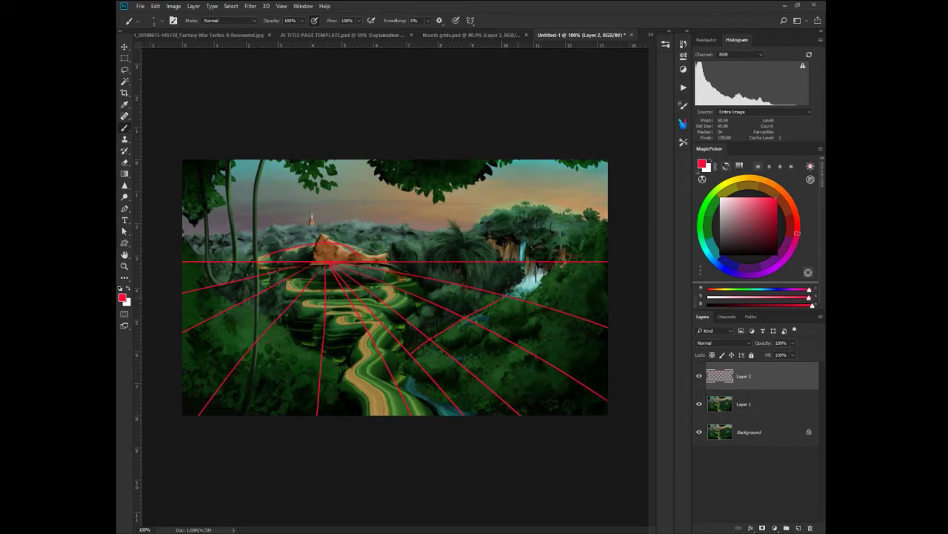
pyautogui.moveTo(511, 298); pyautogui.dragTo(388, 392)
pyautogui.moveTo(716, 379); pyautogui.dragTo(808, 528)
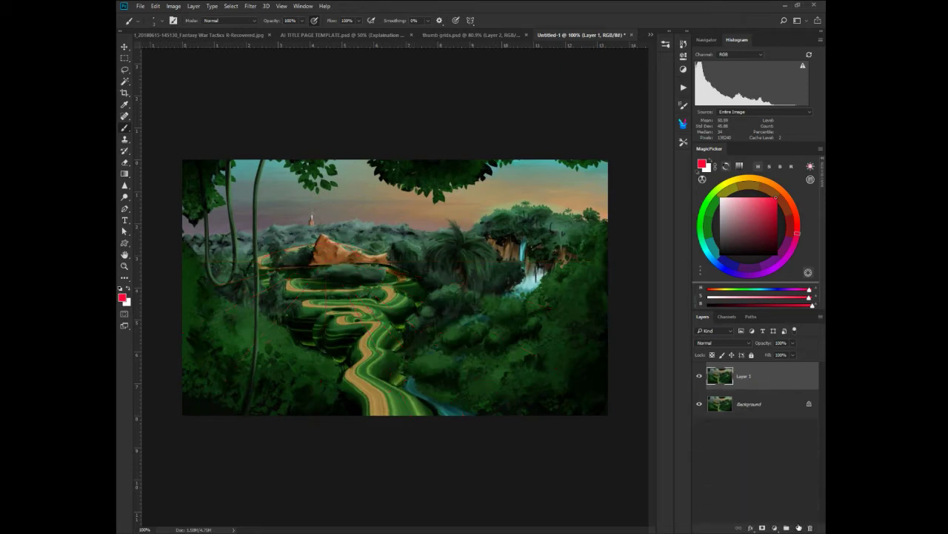
pyautogui.click(798, 527)
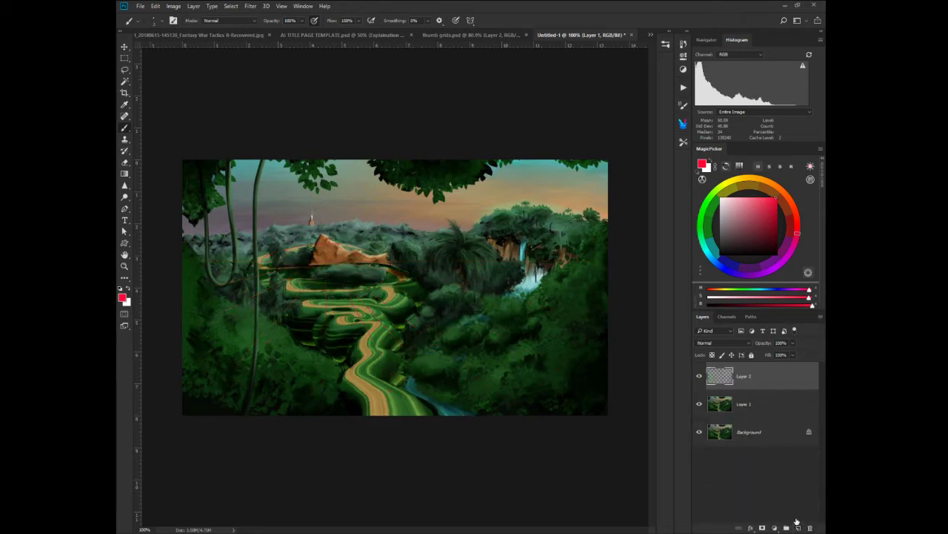
# - Lasso the dark foreground bushes at lower left and the leaves along the upper edge on Layer 1, and copy them to a new layer
pyautogui.click(722, 405)
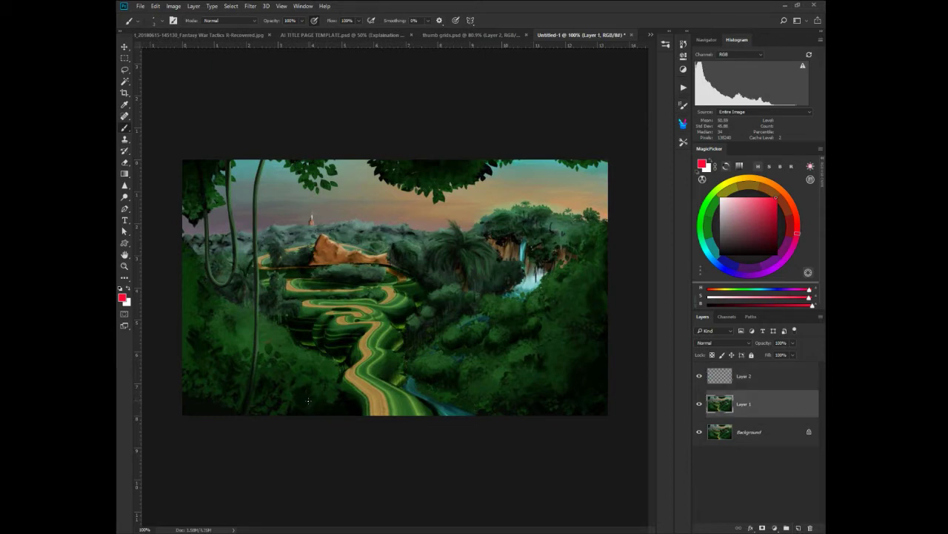
pyautogui.click(125, 69)
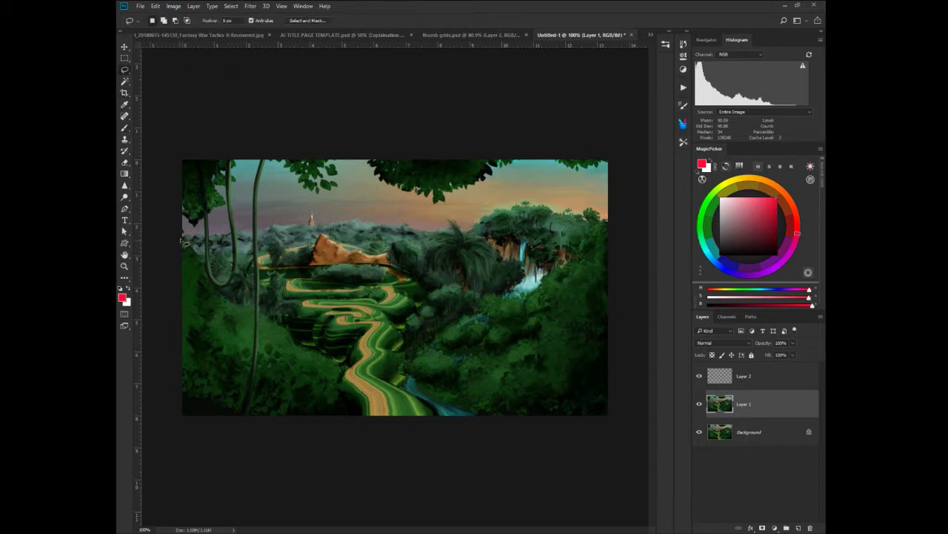
pyautogui.moveTo(181, 239)
pyautogui.mouseDown()
pyautogui.moveTo(209, 285)
pyautogui.moveTo(342, 371)
pyautogui.moveTo(346, 427)
pyautogui.moveTo(234, 432)
pyautogui.moveTo(163, 418)
pyautogui.moveTo(158, 215)
pyautogui.mouseUp()
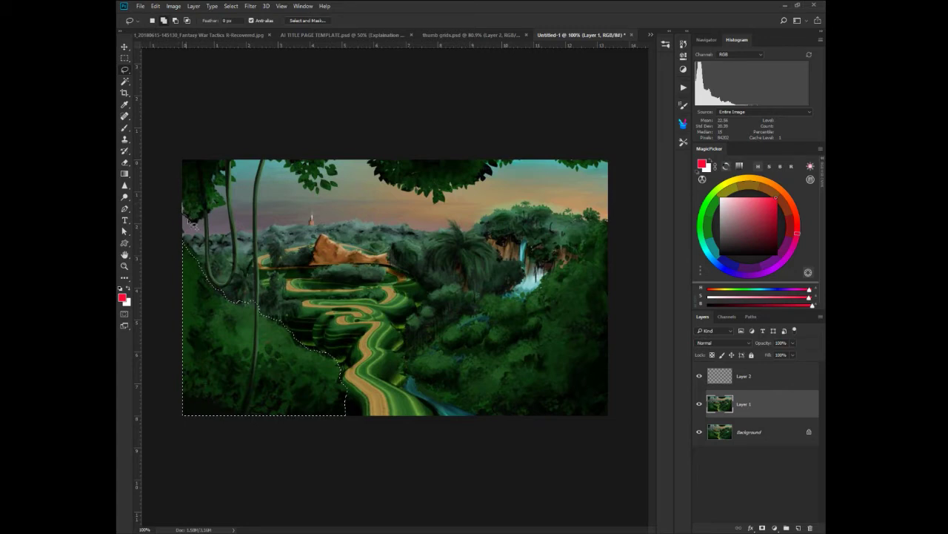
pyautogui.moveTo(190, 223)
pyautogui.mouseDown()
pyautogui.moveTo(201, 230)
pyautogui.moveTo(228, 207)
pyautogui.moveTo(215, 178)
pyautogui.moveTo(234, 194)
pyautogui.moveTo(224, 172)
pyautogui.moveTo(234, 169)
pyautogui.moveTo(206, 139)
pyautogui.moveTo(163, 179)
pyautogui.moveTo(301, 147)
pyautogui.mouseUp()
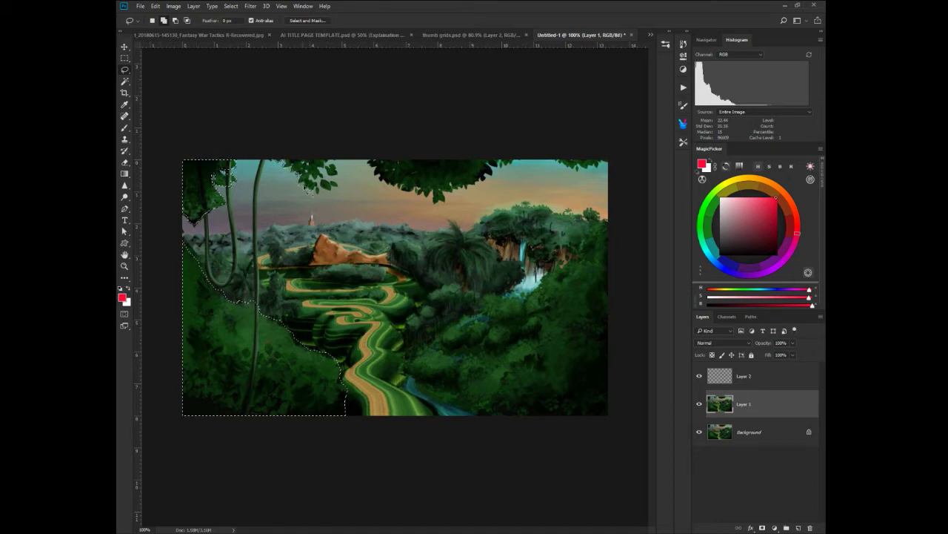
pyautogui.moveTo(341, 175)
pyautogui.mouseDown()
pyautogui.moveTo(337, 155)
pyautogui.moveTo(270, 138)
pyautogui.mouseUp()
pyautogui.moveTo(378, 162)
pyautogui.mouseDown()
pyautogui.moveTo(387, 190)
pyautogui.moveTo(434, 198)
pyautogui.mouseUp()
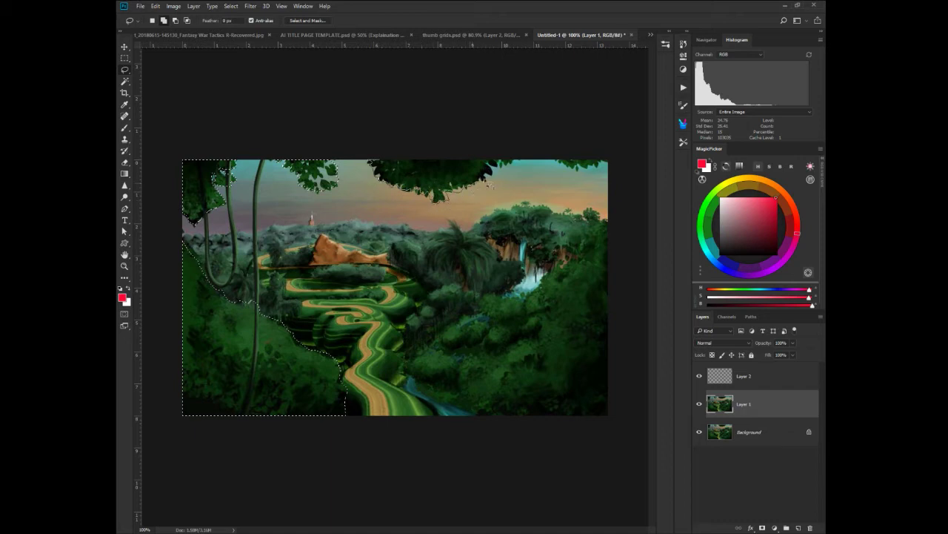
pyautogui.moveTo(507, 170)
pyautogui.mouseDown()
pyautogui.moveTo(423, 123)
pyautogui.moveTo(383, 121)
pyautogui.mouseUp()
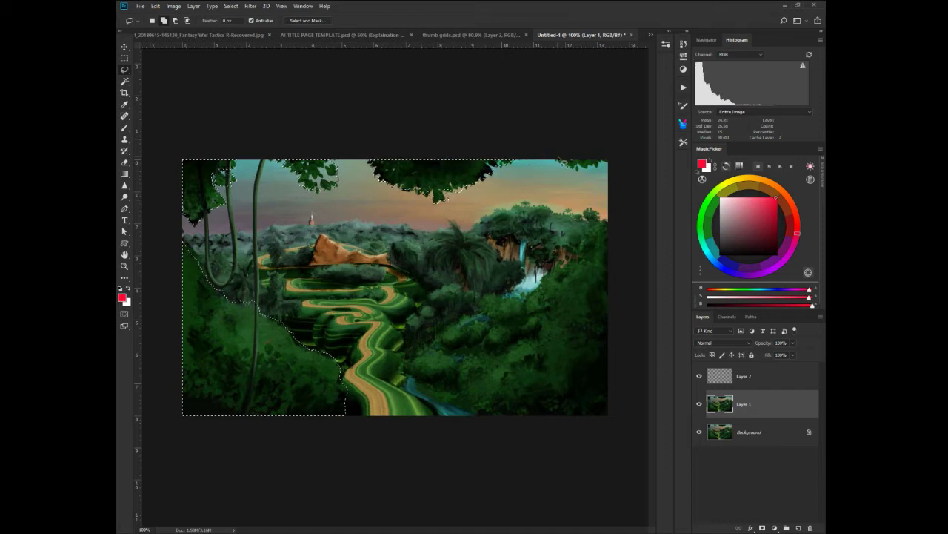
pyautogui.moveTo(602, 171)
pyautogui.mouseDown()
pyautogui.moveTo(614, 153)
pyautogui.moveTo(508, 148)
pyautogui.mouseUp()
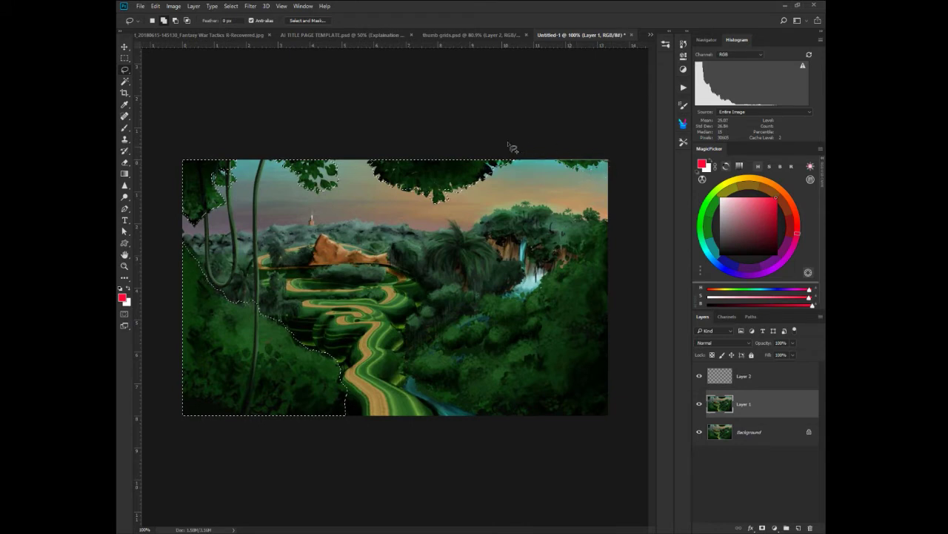
pyautogui.rightClick(283, 358)
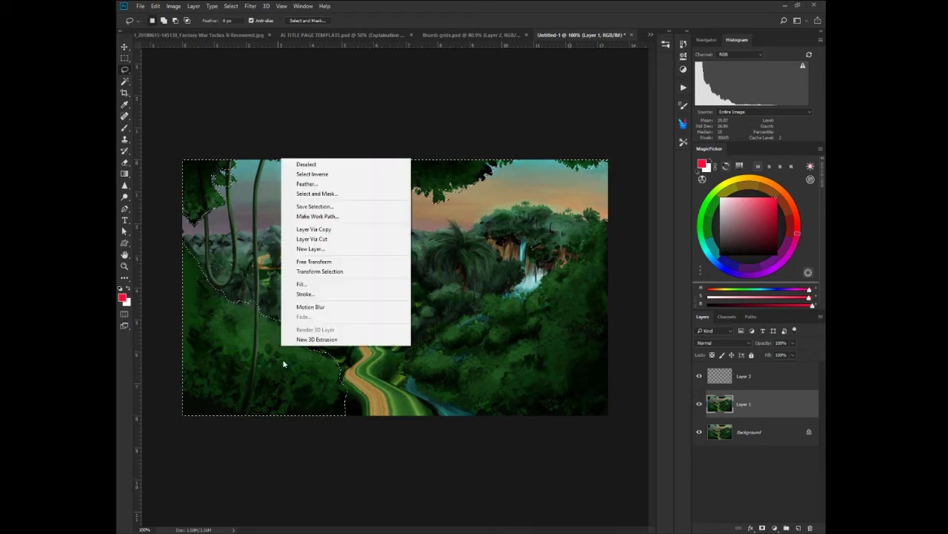
pyautogui.click(311, 232)
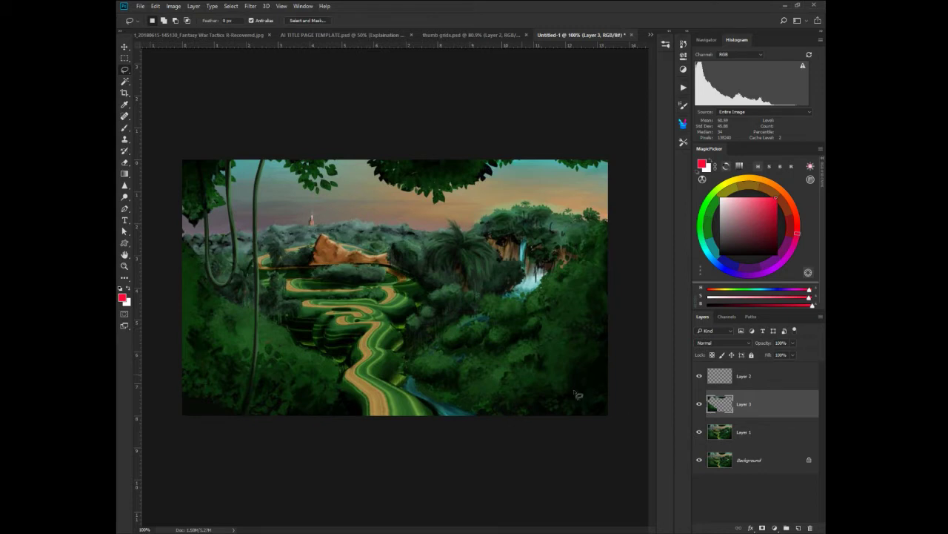
# - Lasso the sky above the treeline on Layer 1 and put it on its own layer
pyautogui.click(730, 434)
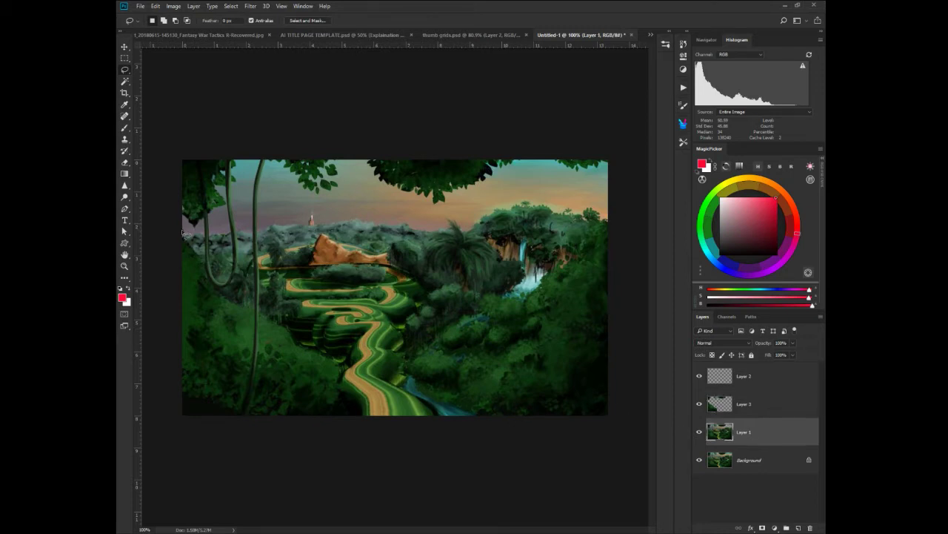
pyautogui.moveTo(198, 234)
pyautogui.mouseDown()
pyautogui.moveTo(354, 221)
pyautogui.moveTo(466, 233)
pyautogui.moveTo(526, 202)
pyautogui.moveTo(614, 223)
pyautogui.moveTo(619, 171)
pyautogui.moveTo(512, 134)
pyautogui.moveTo(163, 138)
pyautogui.moveTo(170, 265)
pyautogui.mouseUp()
pyautogui.rightClick(357, 188)
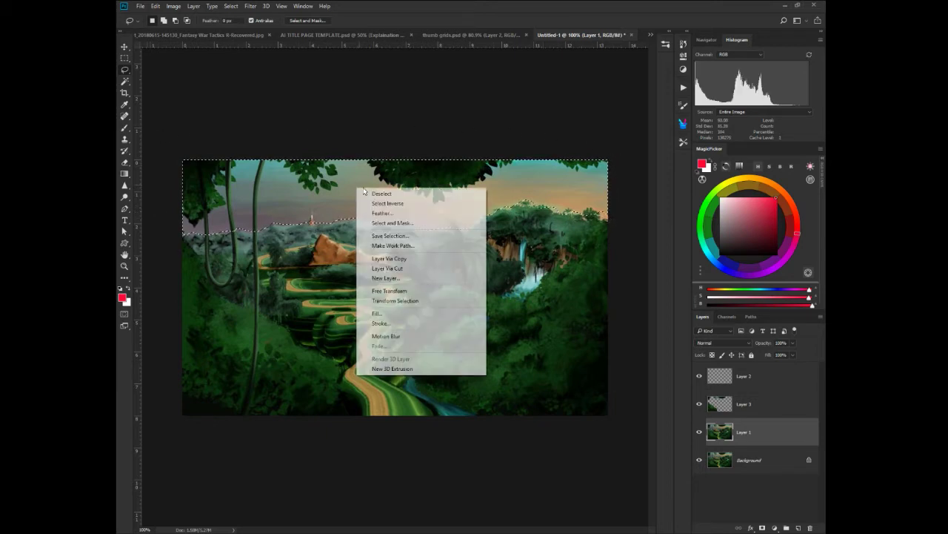
pyautogui.click(386, 268)
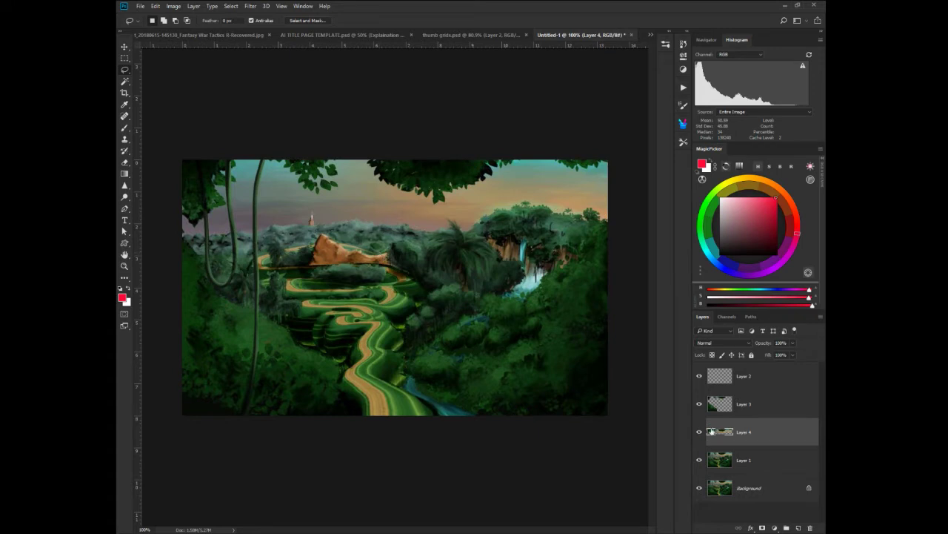
# - Lasso the near hillside, stream and lower path on Layer 1, copy them to a new layer and place it above the sky layer
pyautogui.moveTo(717, 466); pyautogui.dragTo(714, 457)
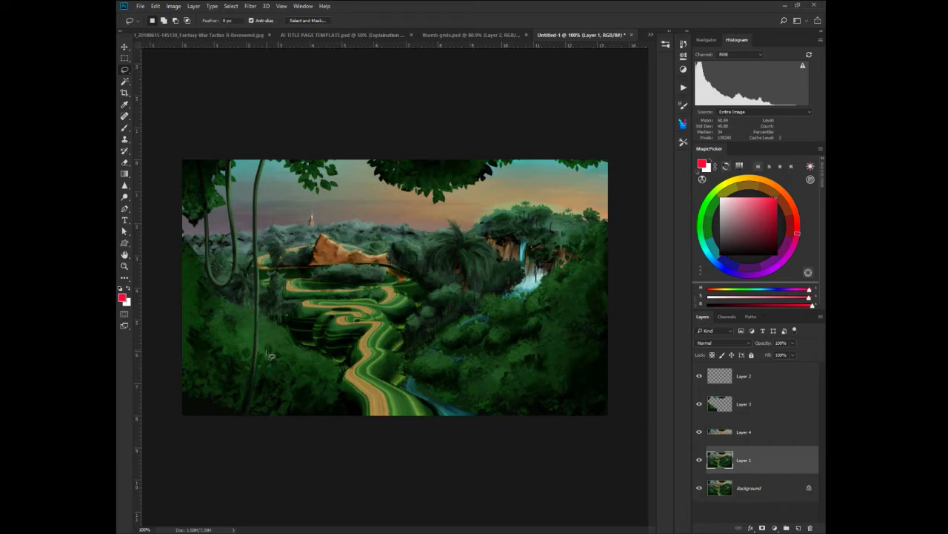
pyautogui.moveTo(609, 239)
pyautogui.mouseDown()
pyautogui.moveTo(577, 256)
pyautogui.moveTo(526, 303)
pyautogui.moveTo(435, 337)
pyautogui.moveTo(412, 365)
pyautogui.moveTo(413, 394)
pyautogui.moveTo(506, 427)
pyautogui.moveTo(619, 445)
pyautogui.moveTo(639, 326)
pyautogui.moveTo(624, 237)
pyautogui.mouseUp()
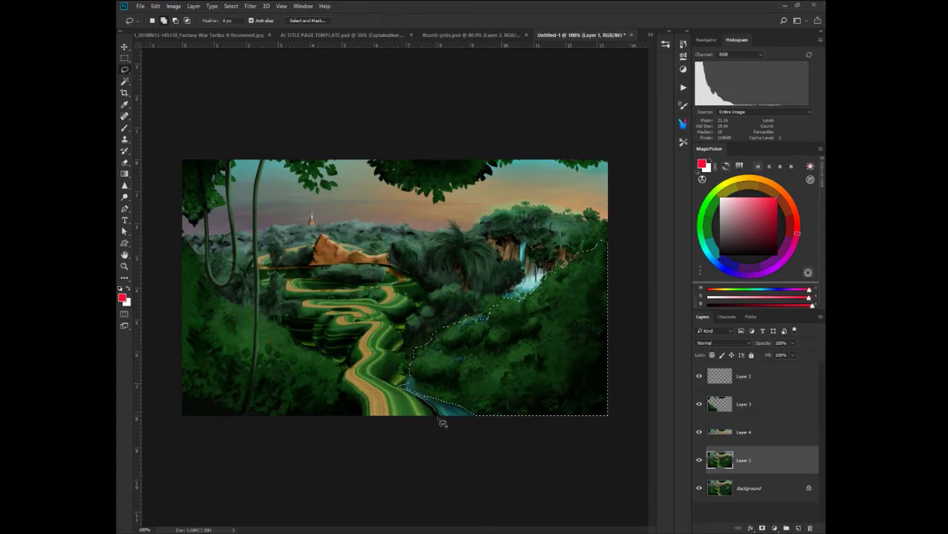
pyautogui.moveTo(519, 438); pyautogui.dragTo(515, 432)
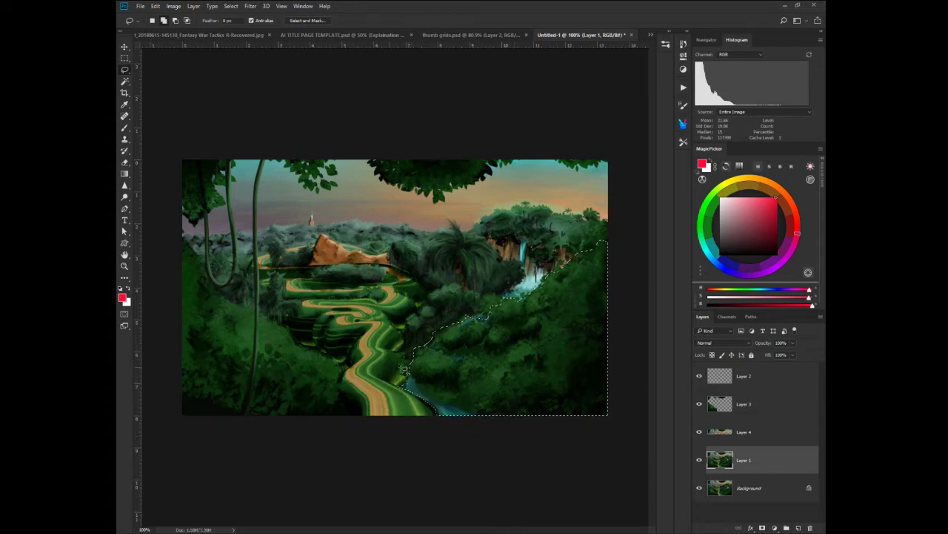
pyautogui.moveTo(449, 323)
pyautogui.mouseDown()
pyautogui.moveTo(375, 323)
pyautogui.moveTo(326, 339)
pyautogui.moveTo(231, 306)
pyautogui.moveTo(235, 352)
pyautogui.moveTo(305, 432)
pyautogui.moveTo(435, 447)
pyautogui.mouseUp()
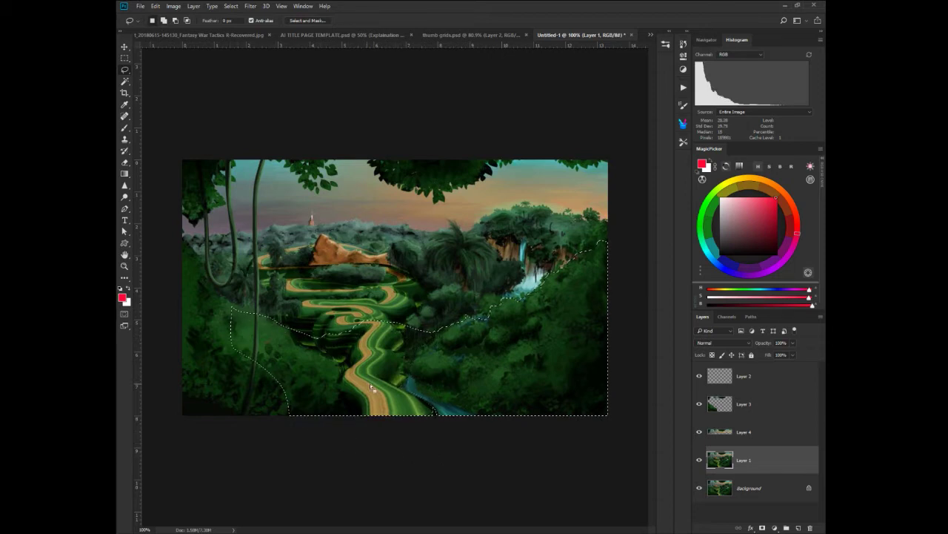
pyautogui.rightClick(413, 383)
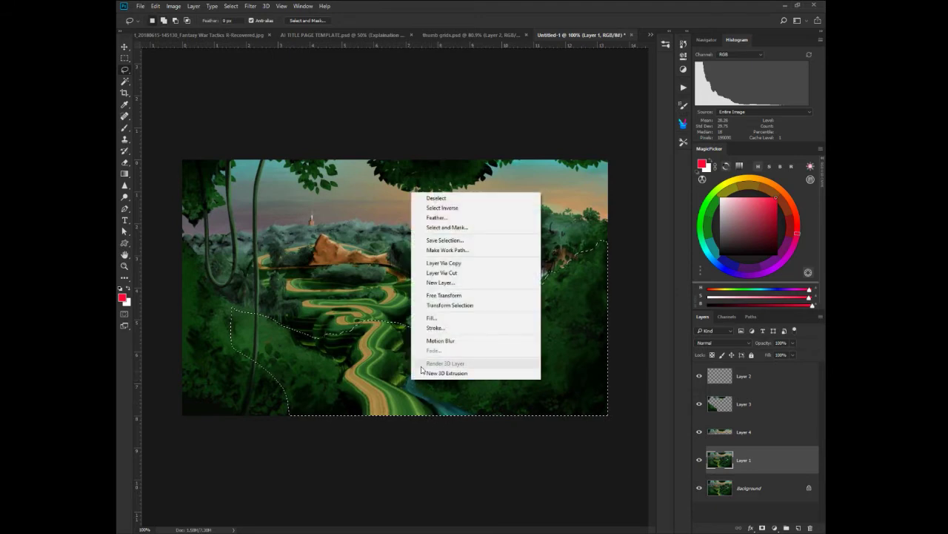
pyautogui.click(445, 263)
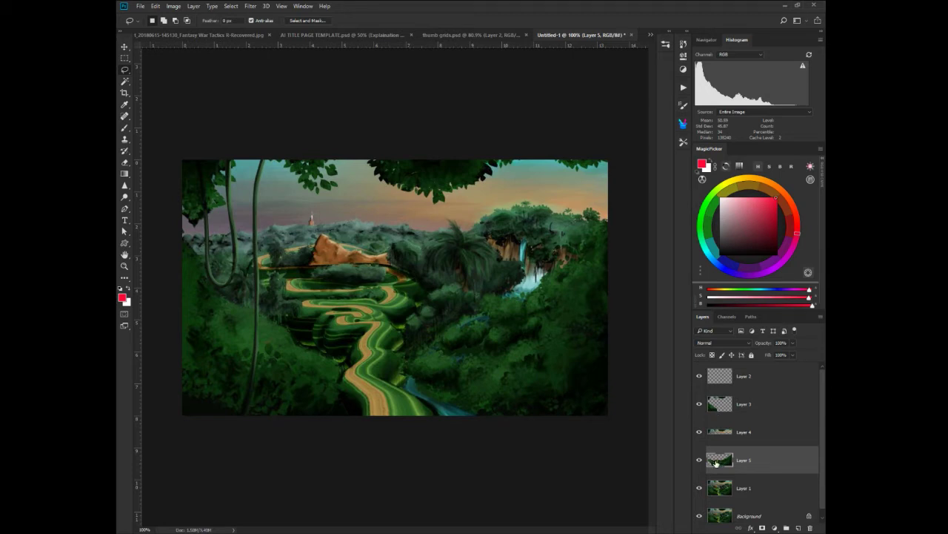
pyautogui.moveTo(716, 463); pyautogui.dragTo(716, 420)
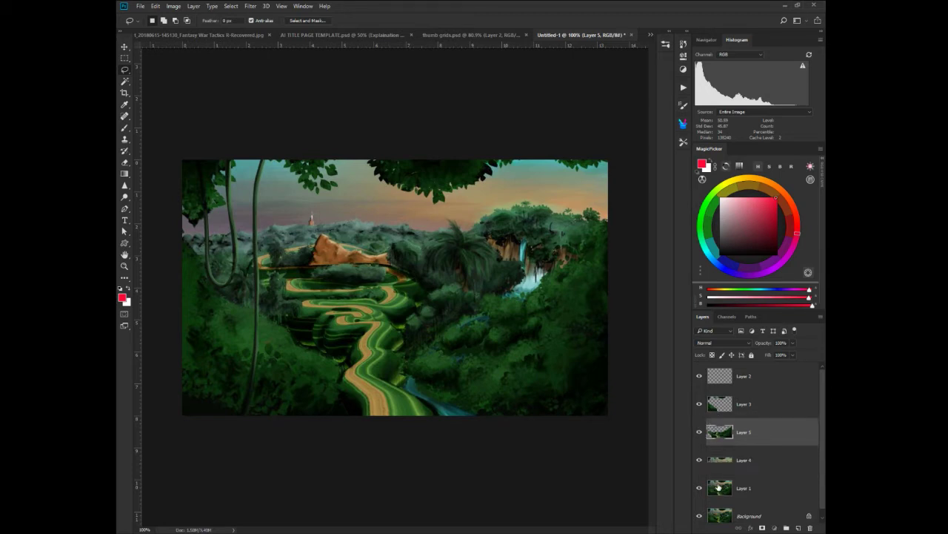
# - Lasso the middle-ground valley, winding path and waterfall on Layer 1, copy them to a new layer and place it above the sky layer
pyautogui.click(718, 487)
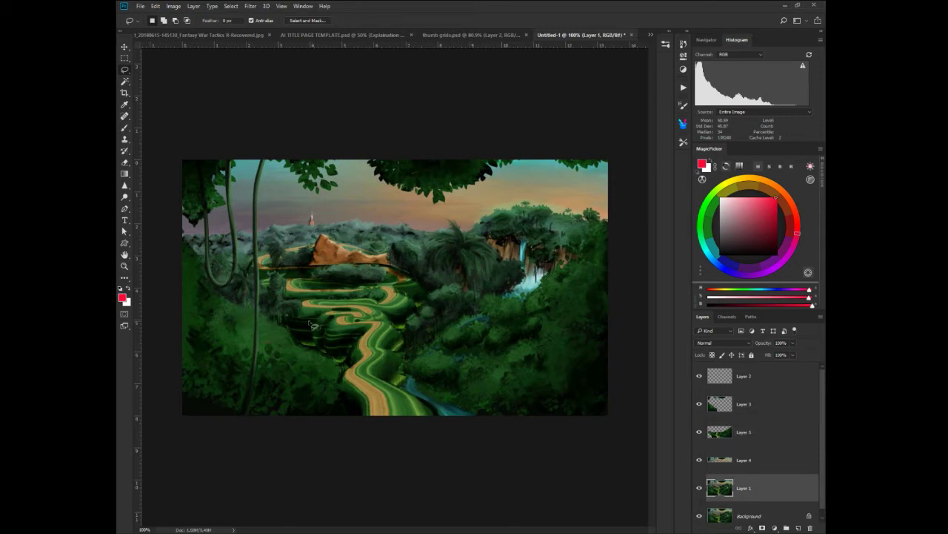
pyautogui.moveTo(190, 254)
pyautogui.mouseDown()
pyautogui.moveTo(259, 254)
pyautogui.moveTo(320, 238)
pyautogui.moveTo(370, 258)
pyautogui.moveTo(507, 215)
pyautogui.moveTo(544, 217)
pyautogui.moveTo(600, 237)
pyautogui.moveTo(609, 230)
pyautogui.moveTo(620, 302)
pyautogui.moveTo(592, 321)
pyautogui.moveTo(541, 317)
pyautogui.moveTo(534, 337)
pyautogui.moveTo(508, 341)
pyautogui.moveTo(276, 344)
pyautogui.moveTo(205, 288)
pyautogui.moveTo(189, 254)
pyautogui.mouseUp()
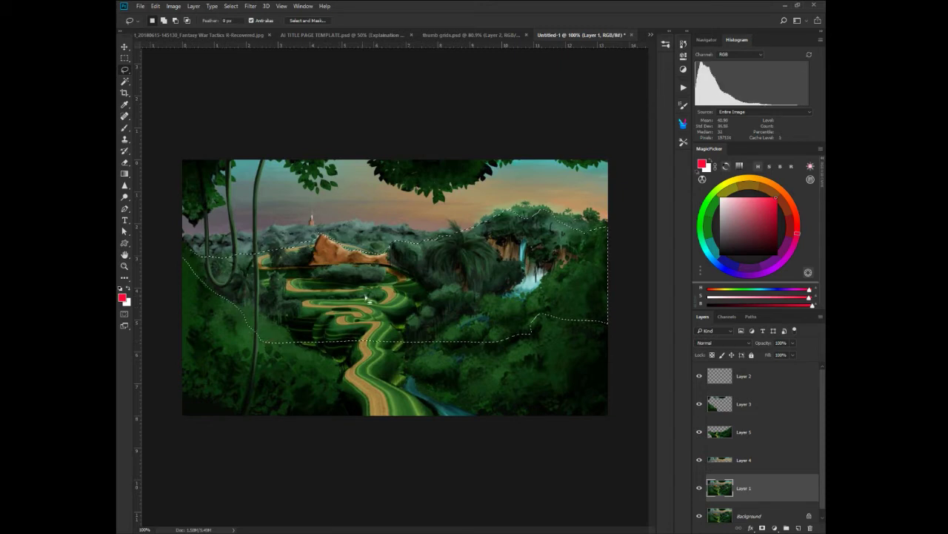
pyautogui.rightClick(382, 293)
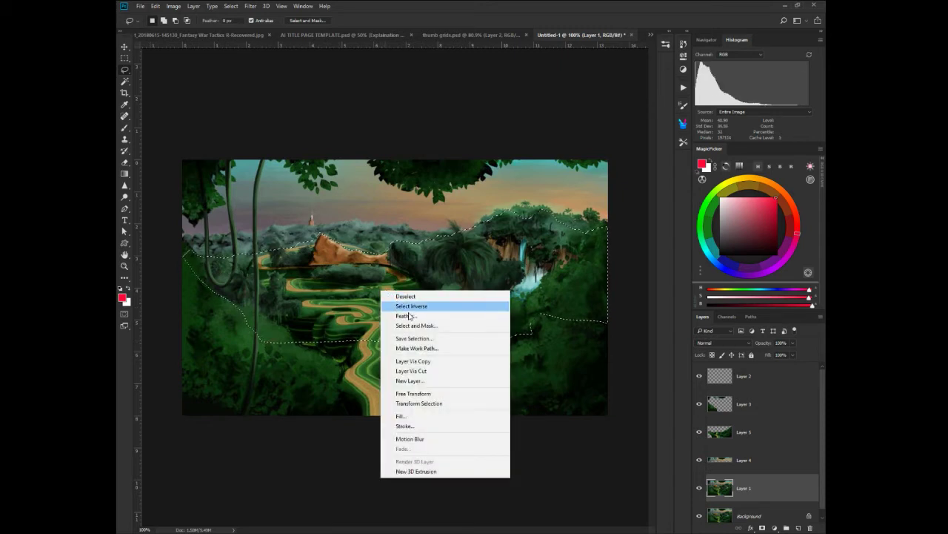
pyautogui.click(413, 360)
pyautogui.moveTo(719, 489); pyautogui.dragTo(718, 447)
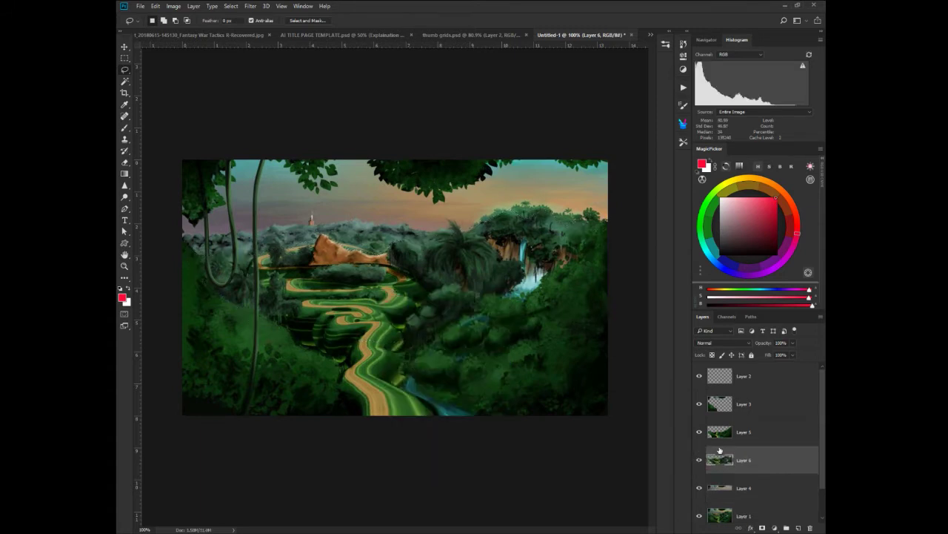
# - Lasso all the land below the skyline on Layer 1, copy it to a new layer and move it directly above the sky layer
pyautogui.click(717, 513)
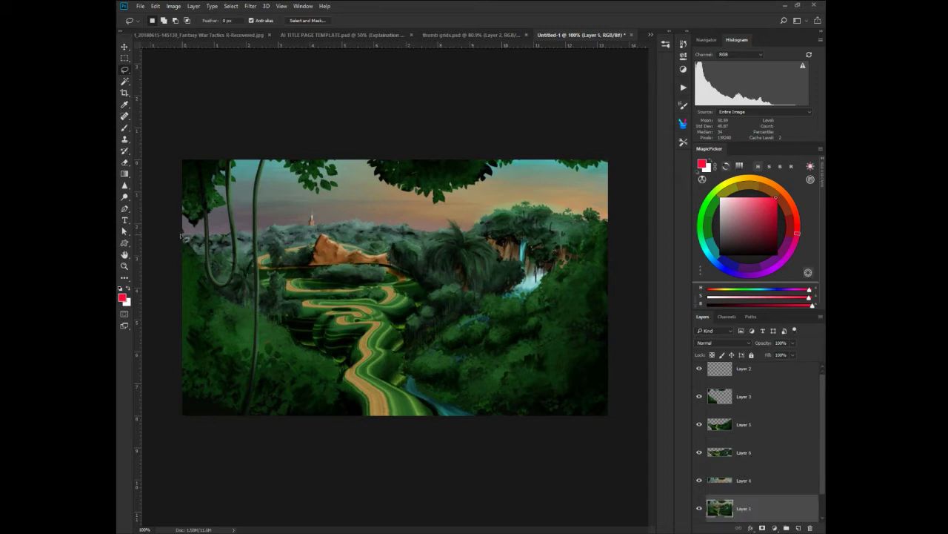
pyautogui.moveTo(182, 236)
pyautogui.mouseDown()
pyautogui.moveTo(355, 219)
pyautogui.moveTo(438, 238)
pyautogui.moveTo(455, 220)
pyautogui.moveTo(473, 226)
pyautogui.moveTo(540, 202)
pyautogui.moveTo(610, 217)
pyautogui.moveTo(627, 294)
pyautogui.moveTo(605, 439)
pyautogui.moveTo(159, 429)
pyautogui.moveTo(157, 237)
pyautogui.mouseUp()
pyautogui.rightClick(412, 285)
pyautogui.click(442, 366)
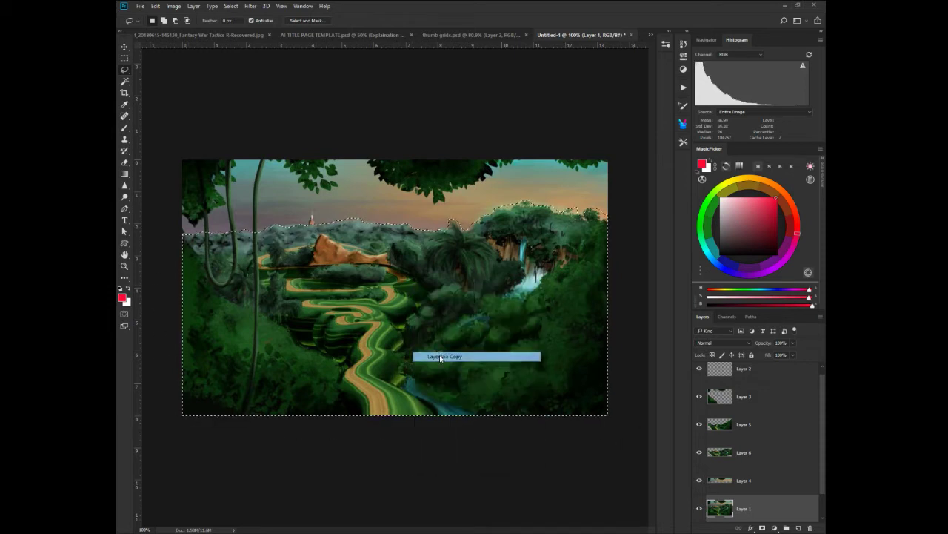
pyautogui.scroll(-3, 816, 429)
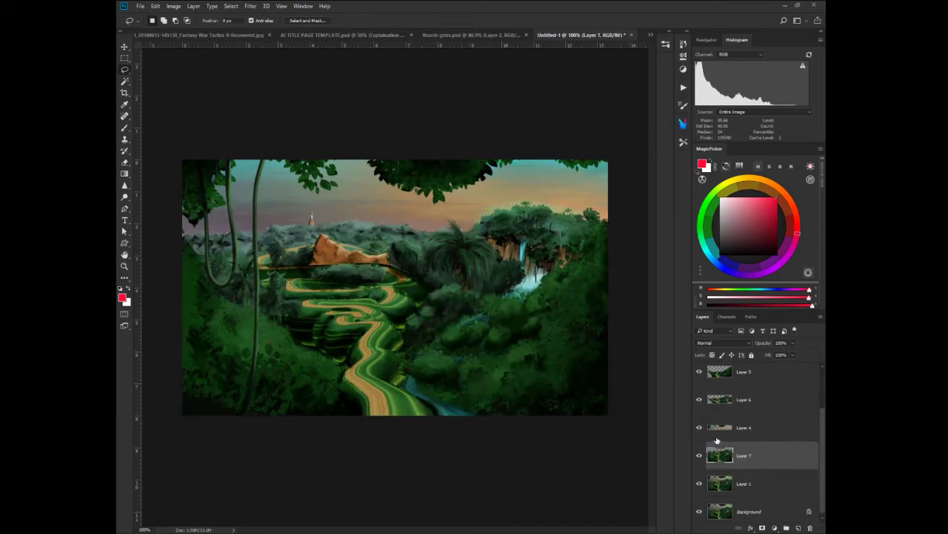
pyautogui.moveTo(722, 453); pyautogui.dragTo(716, 411)
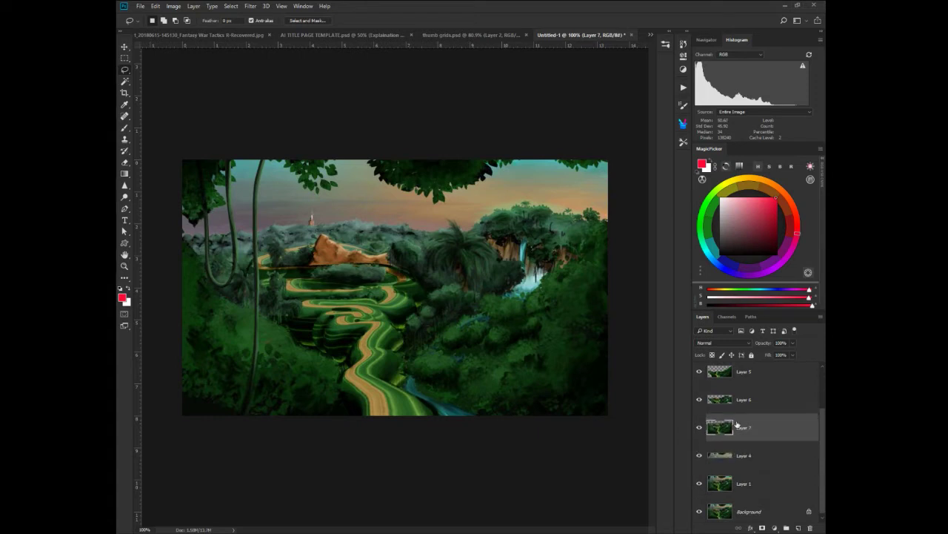
pyautogui.scroll(2, 820, 415)
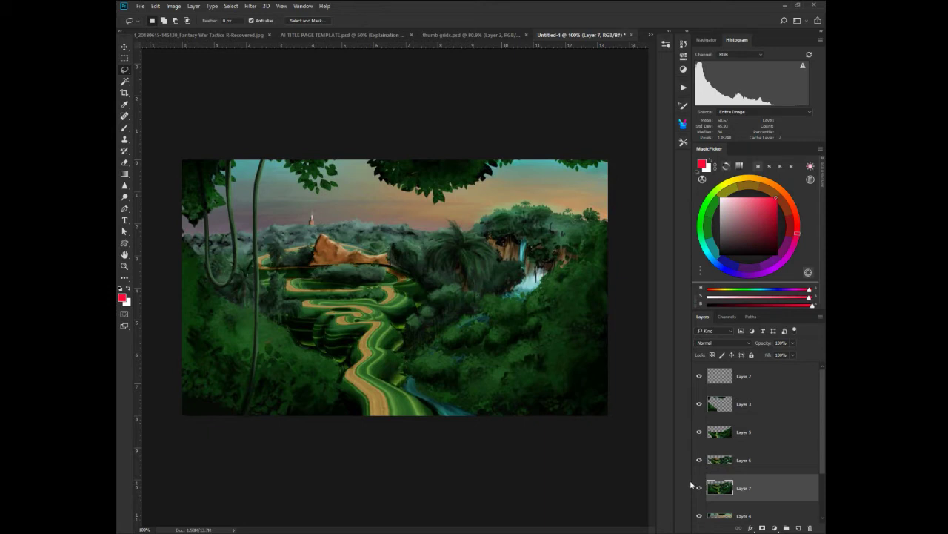
# - Darken the foreground bushes and leaves on Layer 3 with Hue/Saturation, setting Lightness to about -46
pyautogui.keyDown('ctrl'); pyautogui.click(539, 386); pyautogui.keyUp('ctrl')
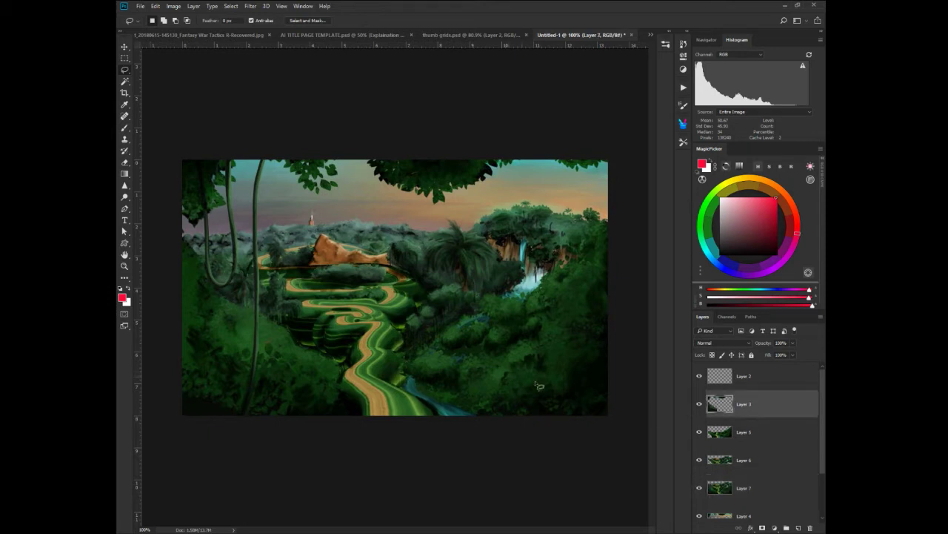
pyautogui.rightClick(496, 352)
pyautogui.click(457, 354)
pyautogui.click(381, 353)
pyautogui.moveTo(405, 175); pyautogui.dragTo(403, 170)
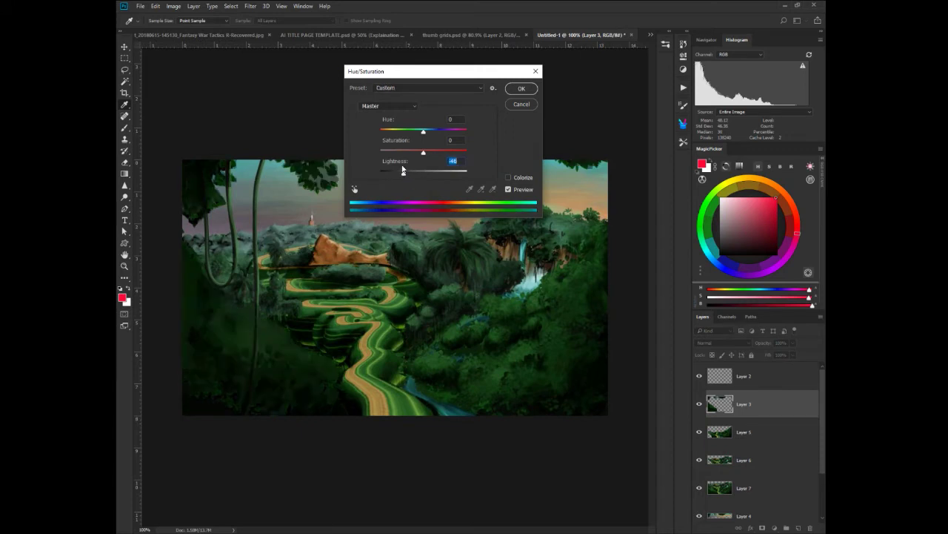
pyautogui.press('Return')
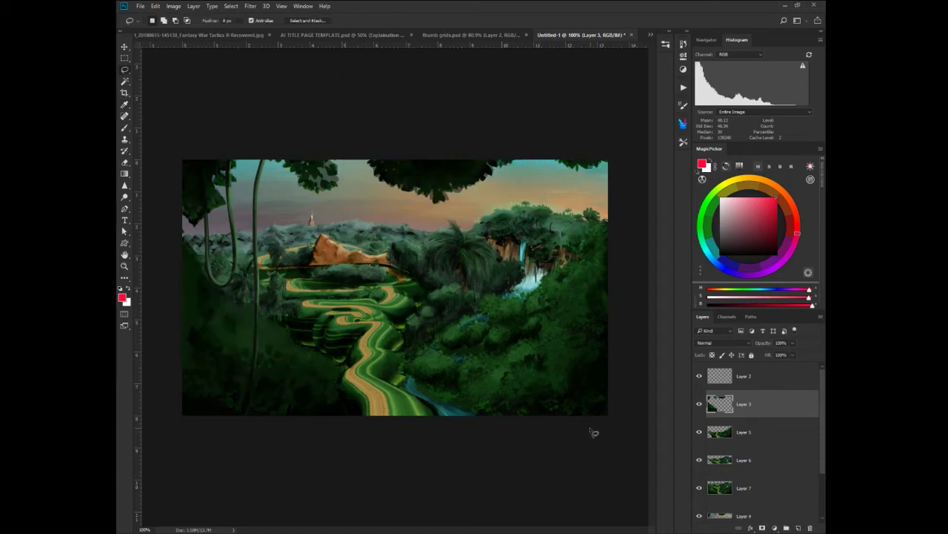
# - Sample the dark green of the left bushes and paint a solid dark mass in the lower-right foreground on Layer 3 with an enlarged brush
pyautogui.rightClick(312, 364)
pyautogui.click(315, 339)
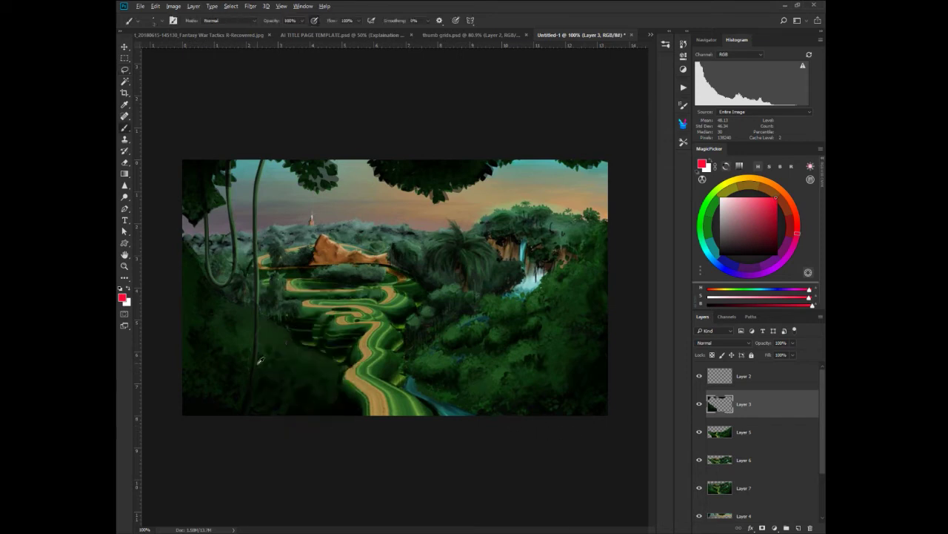
pyautogui.keyDown('alt'); pyautogui.click(225, 359); pyautogui.keyUp('alt')
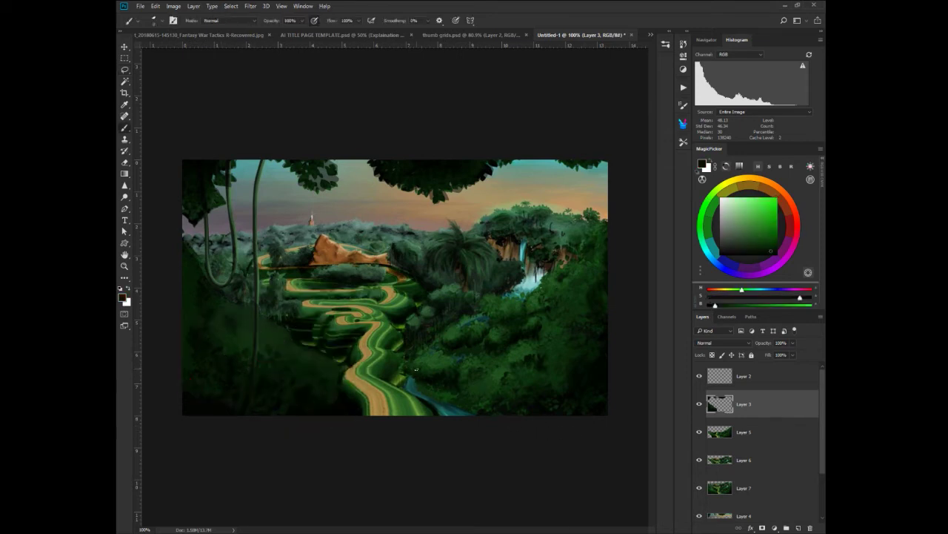
pyautogui.press(']')
pyautogui.press(']')
pyautogui.press(']')
pyautogui.press(']')
pyautogui.moveTo(592, 329)
pyautogui.mouseDown()
pyautogui.moveTo(557, 355)
pyautogui.moveTo(546, 388)
pyautogui.moveTo(491, 419)
pyautogui.mouseUp()
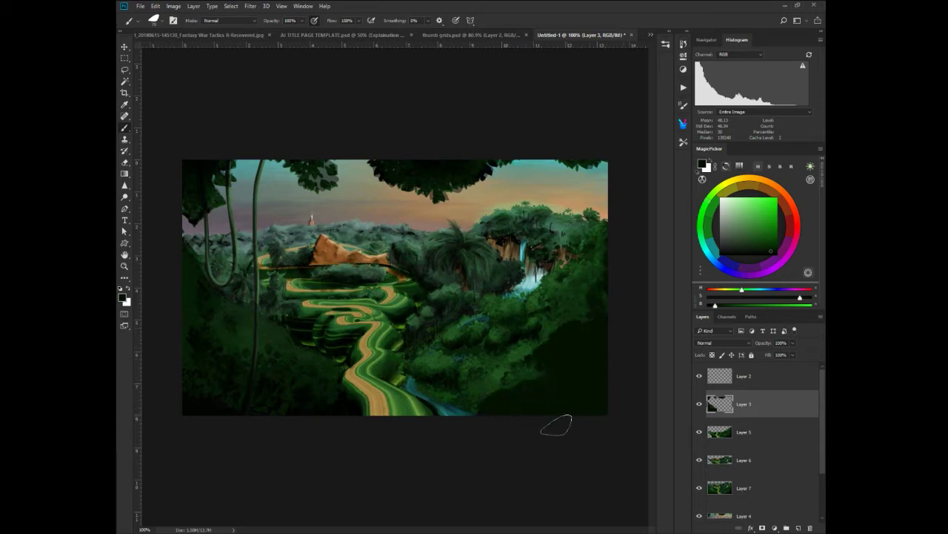
# - Sample dark green from the foreground and choose the 25 px leaf brush from the Nature Foliage brushes for the edge of the dark mass
pyautogui.keyDown('alt'); pyautogui.click(237, 318); pyautogui.keyUp('alt')
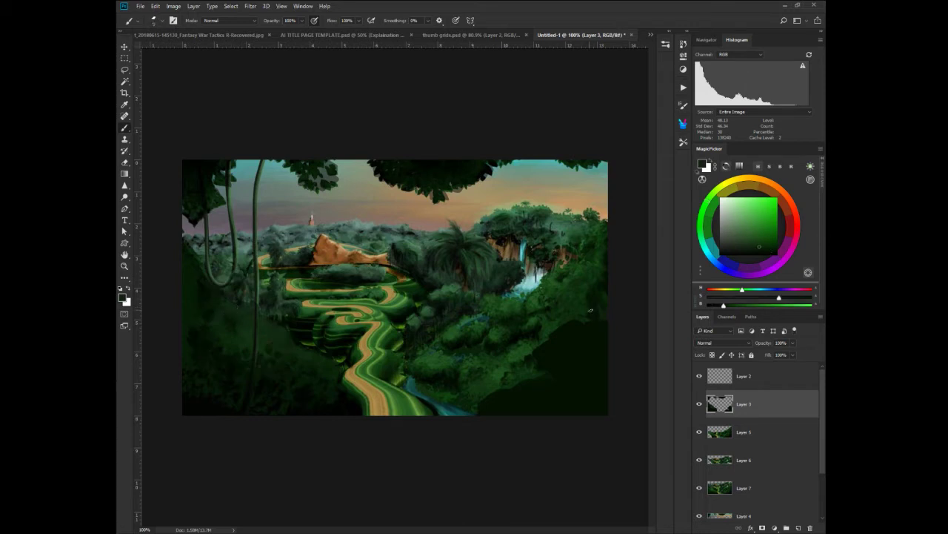
pyautogui.keyDown('alt'); pyautogui.click(599, 332); pyautogui.keyUp('alt')
pyautogui.rightClick(586, 315)
pyautogui.click(597, 413)
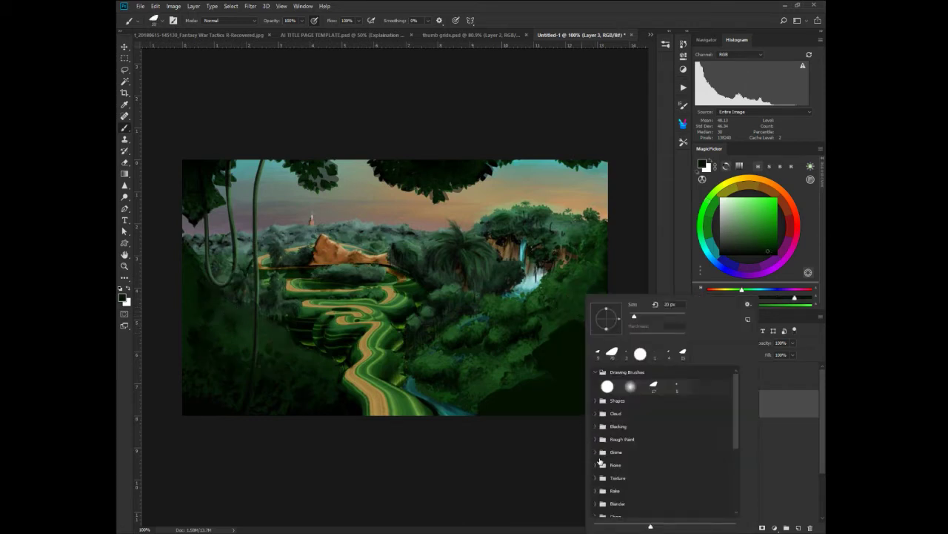
pyautogui.scroll(-3, 738, 413)
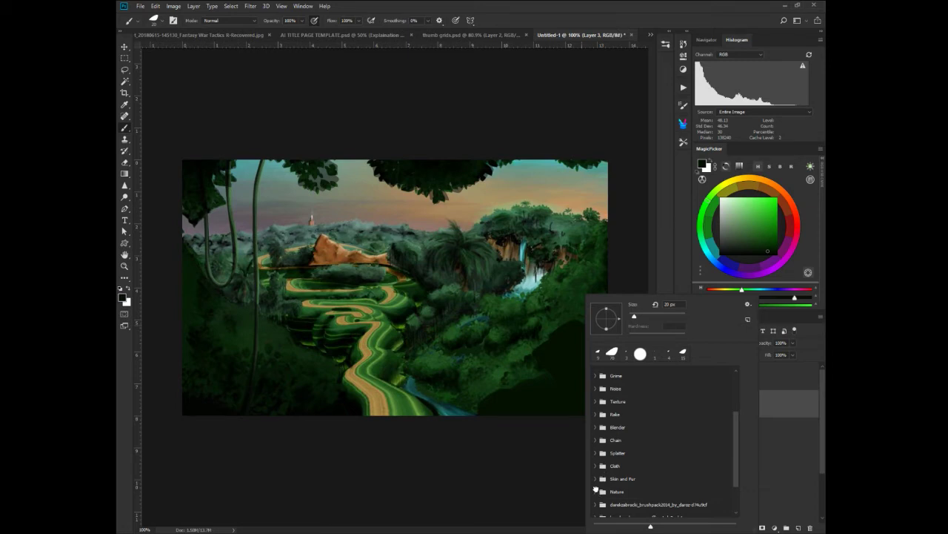
pyautogui.click(597, 489)
pyautogui.moveTo(735, 432); pyautogui.dragTo(730, 470)
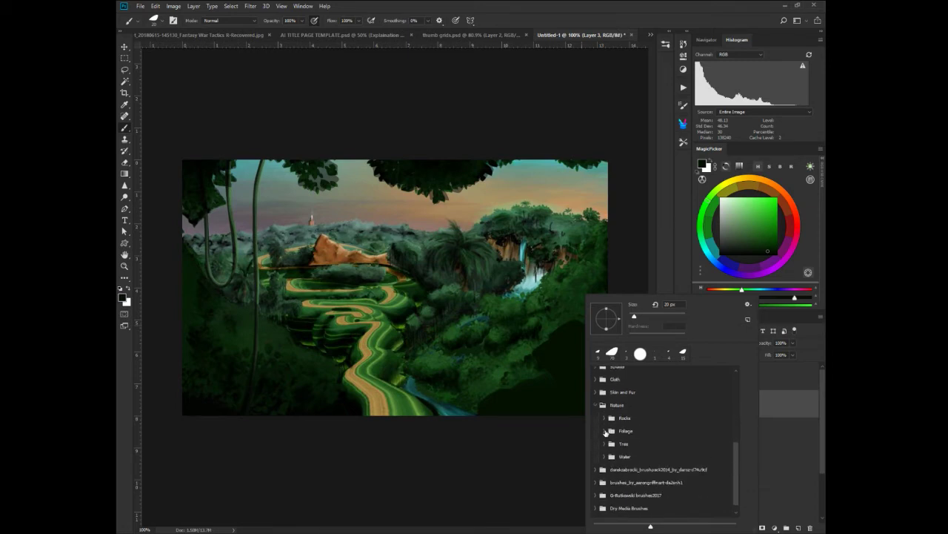
pyautogui.click(606, 431)
pyautogui.click(639, 443)
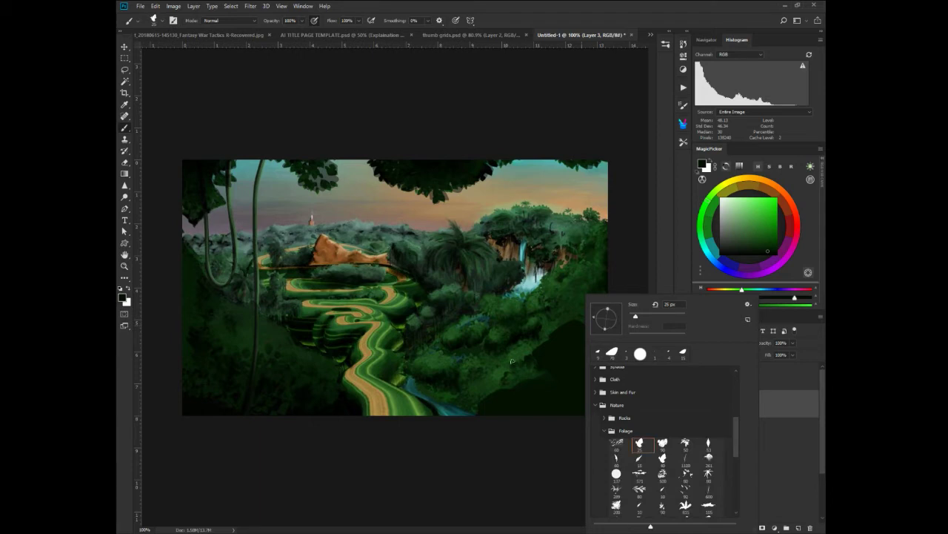
pyautogui.click(548, 345)
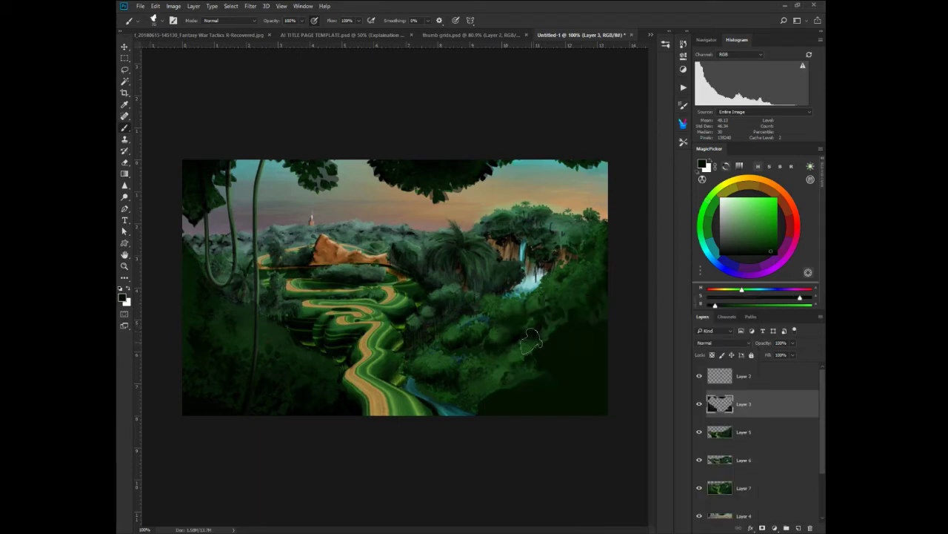
# - Switch to the 40 px leaf brush and paint leafy foliage over the lower-right foreground mass
pyautogui.rightClick(532, 337)
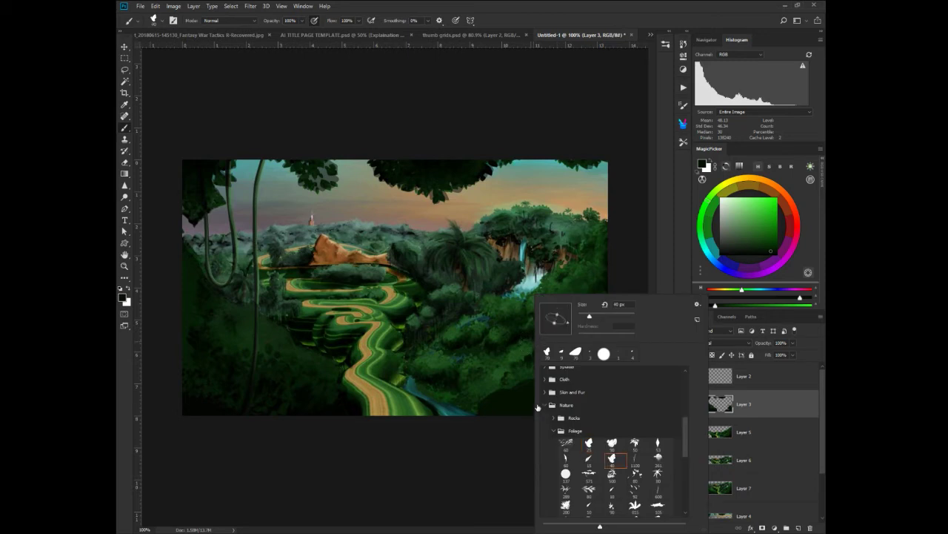
pyautogui.click(521, 376)
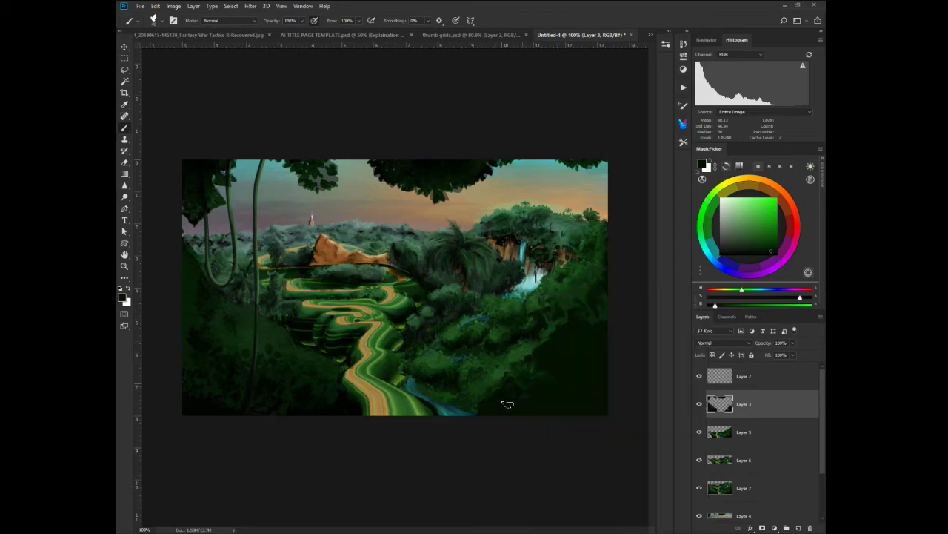
pyautogui.moveTo(539, 361); pyautogui.dragTo(569, 332)
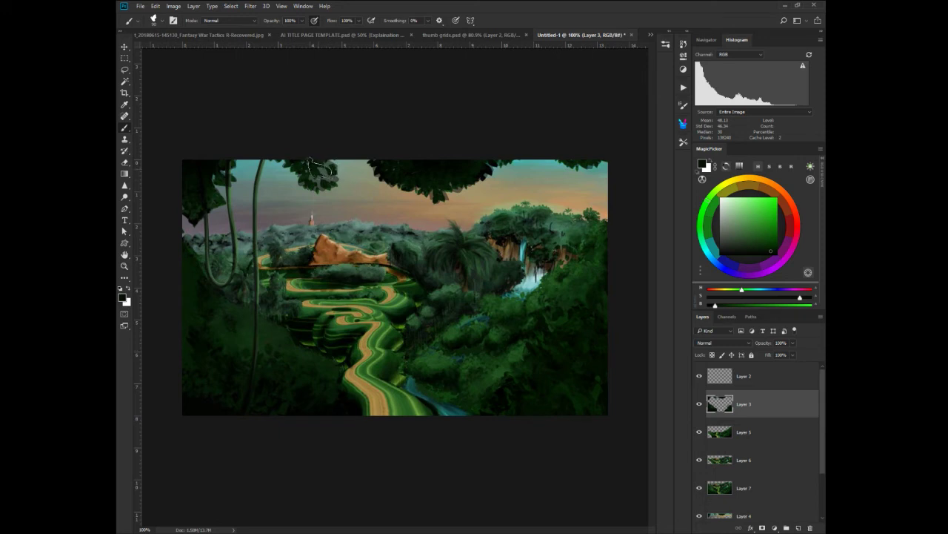
# - Try painting leaves over the small hanging cluster at the upper edge with a dark green sampled from the canopy
pyautogui.keyDown('alt'); pyautogui.click(405, 165); pyautogui.keyUp('alt')
pyautogui.moveTo(315, 172); pyautogui.dragTo(326, 180)
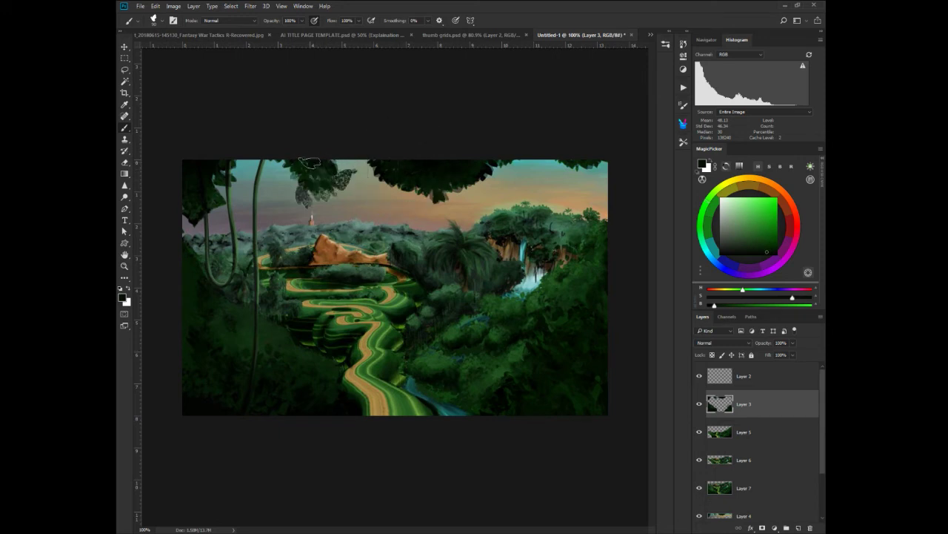
pyautogui.hotkey('ctrl', 'z')
# - Choose the single-leaf Foliage brush and paint leaves over the small hanging cluster at the upper edge
pyautogui.rightClick(441, 277)
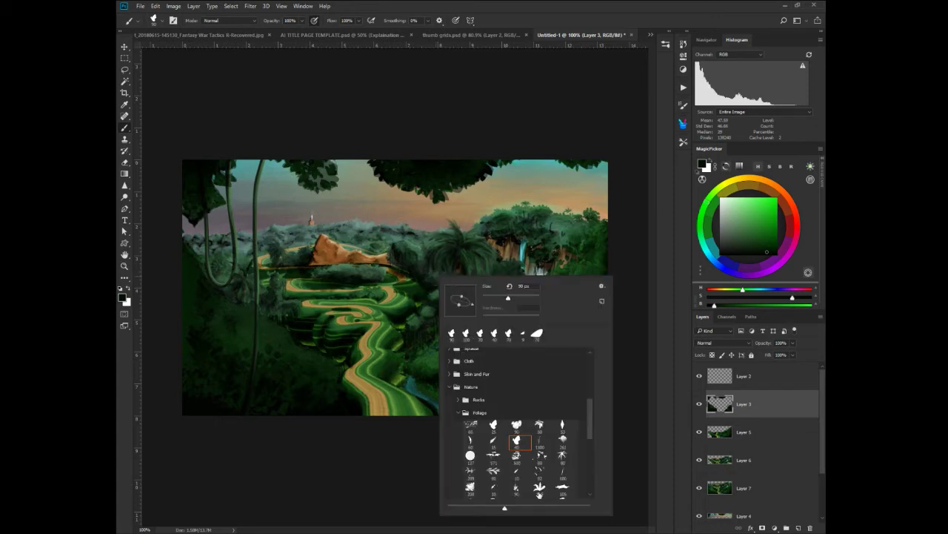
pyautogui.scroll(-2, 589, 426)
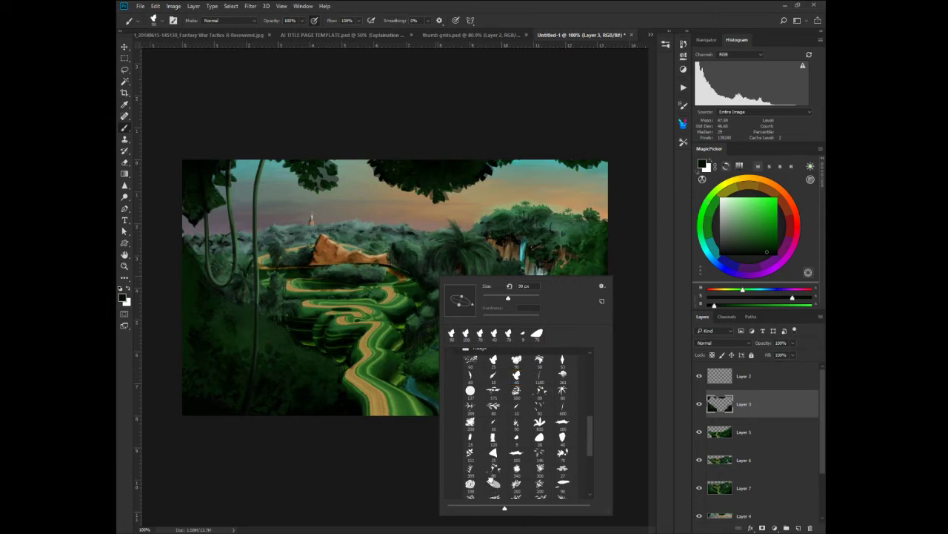
pyautogui.click(493, 483)
pyautogui.press('Return')
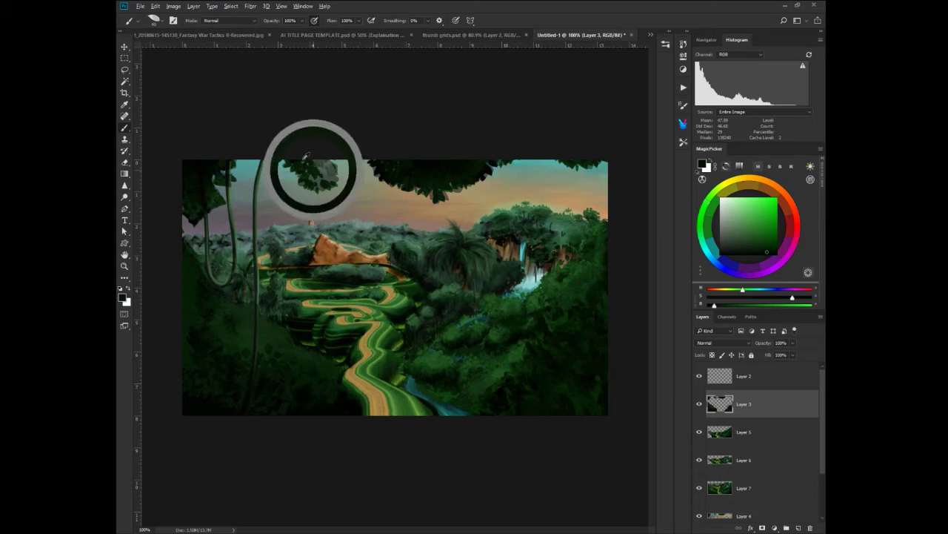
pyautogui.moveTo(310, 167); pyautogui.dragTo(312, 178)
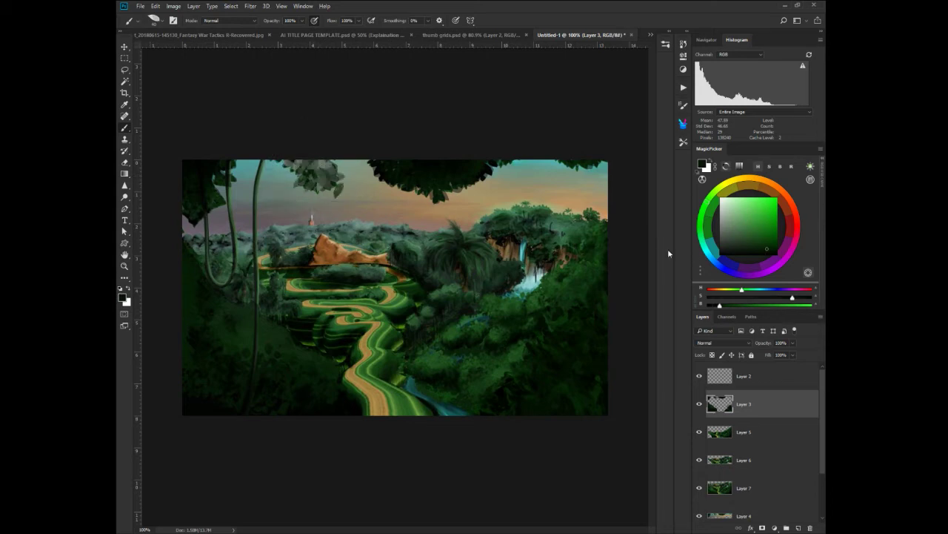
# - Switch to the leafy-branch Foliage brush and extend the dark leaf canopy along the upper edge and the foreground bushes on Layer 3
pyautogui.rightClick(401, 232)
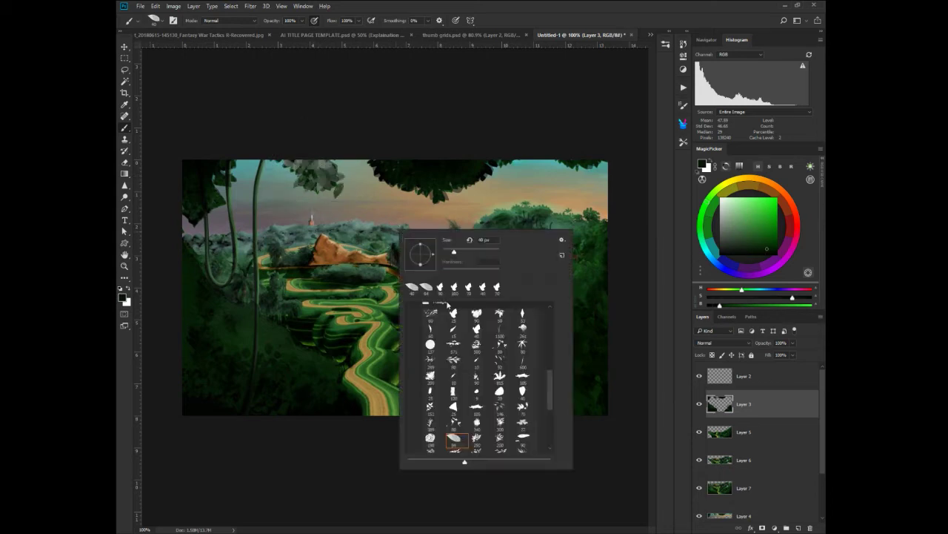
pyautogui.click(478, 439)
pyautogui.press('Return')
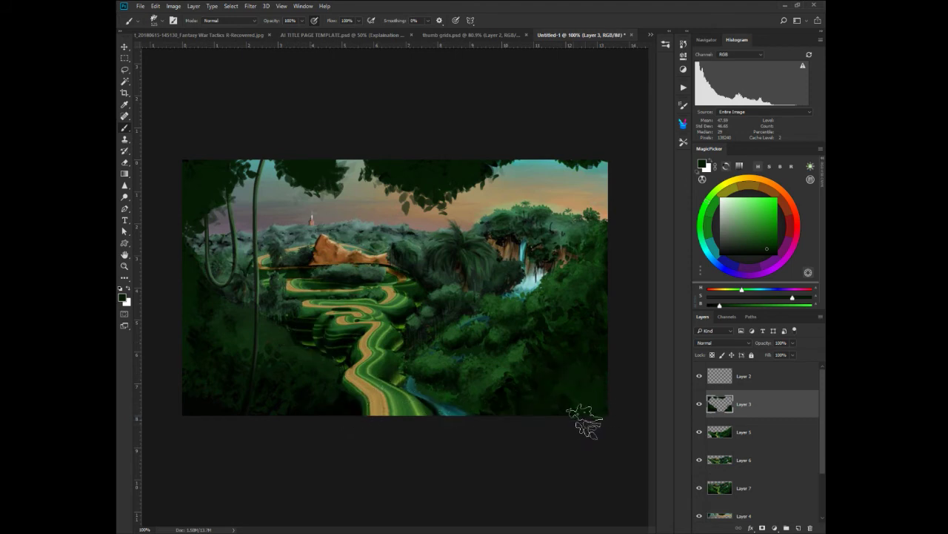
# - Apply a Hue/Saturation adjustment to Layer 5 with saturation -20 and lightness +7
pyautogui.keyDown('ctrl'); pyautogui.click(460, 378); pyautogui.keyUp('ctrl')
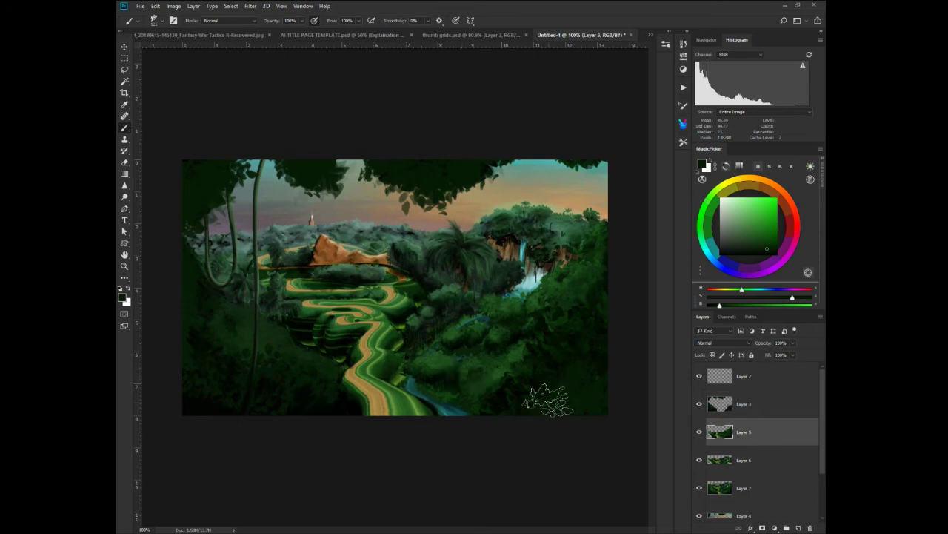
pyautogui.rightClick(454, 363)
pyautogui.click(398, 363)
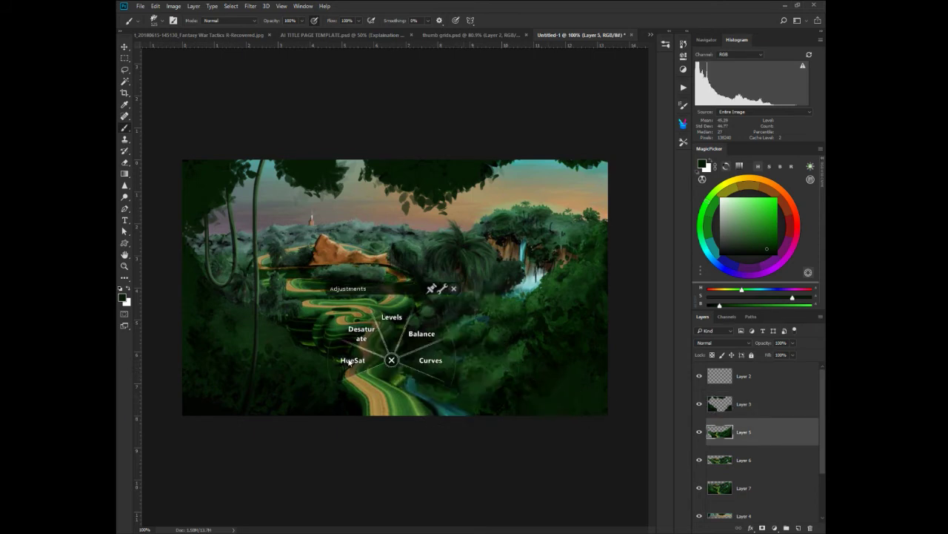
pyautogui.click(352, 363)
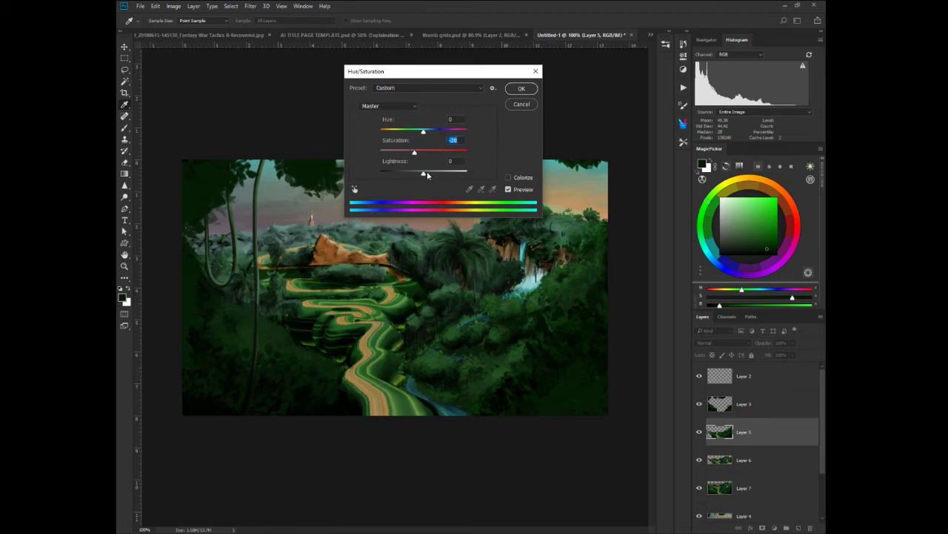
pyautogui.click(428, 175)
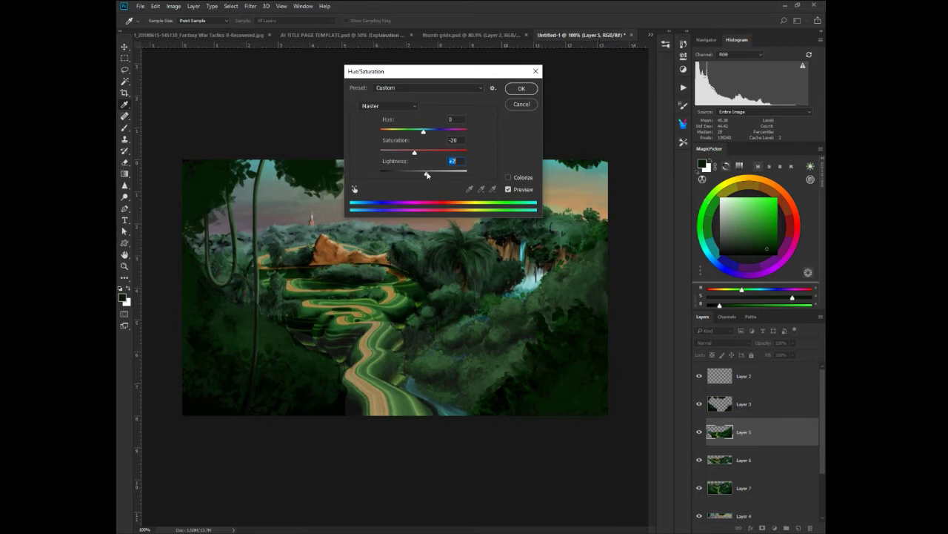
pyautogui.click(518, 88)
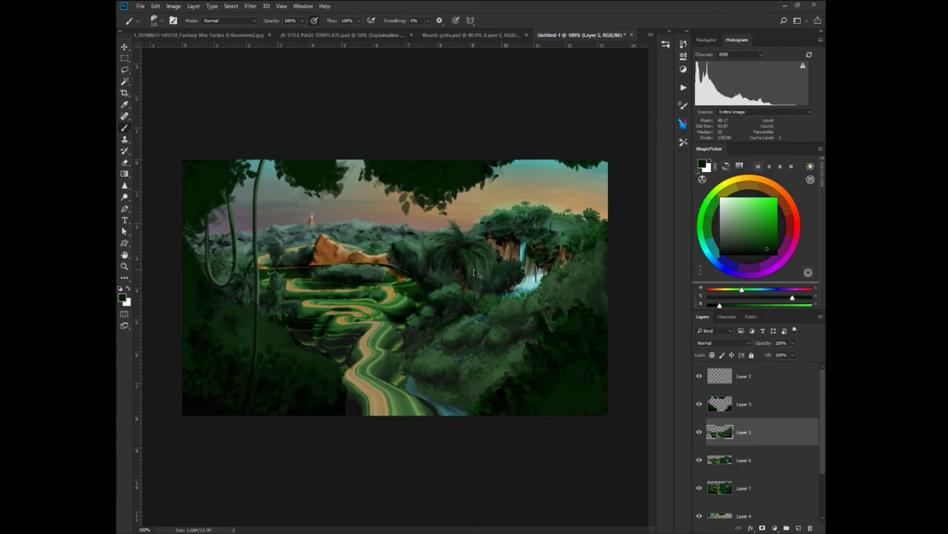
# - Apply a Hue/Saturation adjustment to Layer 6 with saturation -29 and lightness +14
pyautogui.hotkey('alt', '[')
pyautogui.rightClick(504, 323)
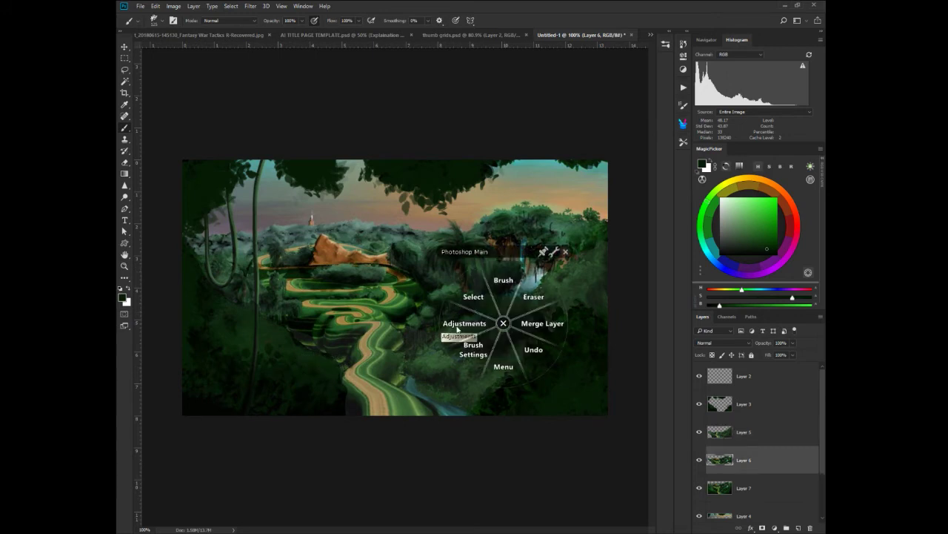
pyautogui.click(448, 320)
pyautogui.click(400, 323)
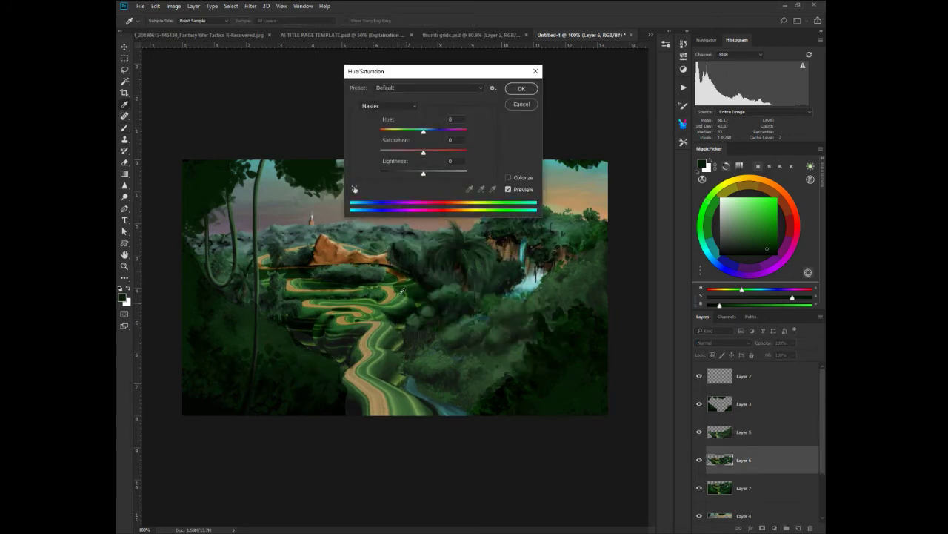
pyautogui.click(415, 155)
pyautogui.moveTo(434, 176); pyautogui.dragTo(428, 174)
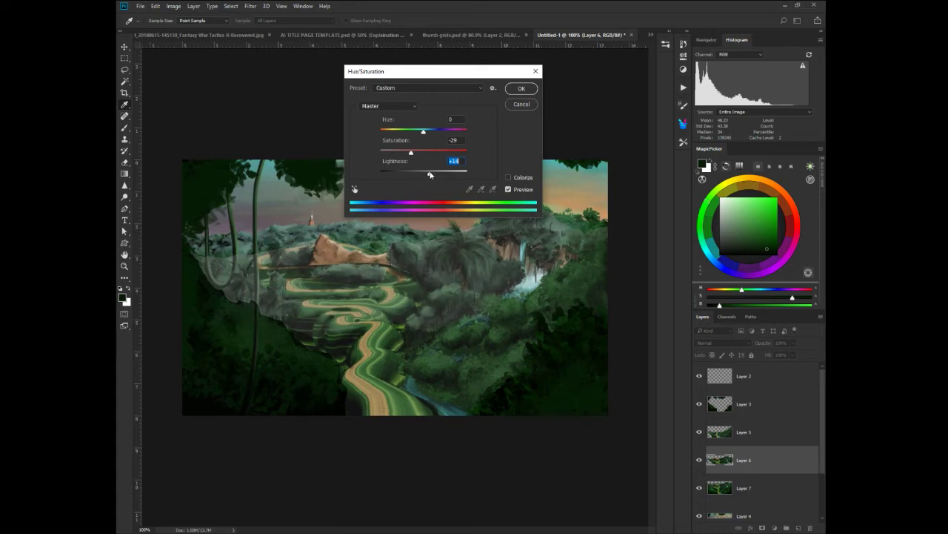
pyautogui.click(519, 89)
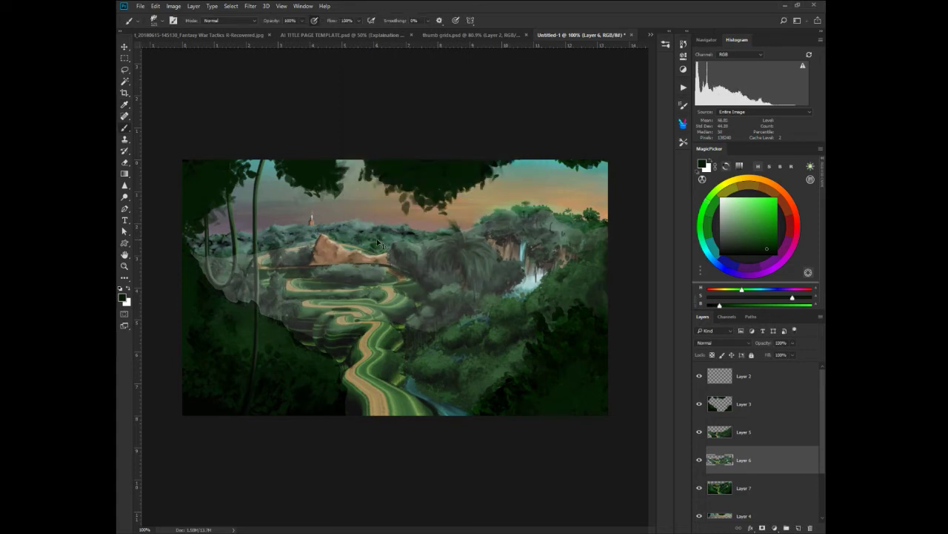
# - Apply a Hue/Saturation adjustment to Layer 7 with saturation -38 and lightness +30, and return to the Brush tool
pyautogui.hotkey('alt', '[')
pyautogui.click(349, 277)
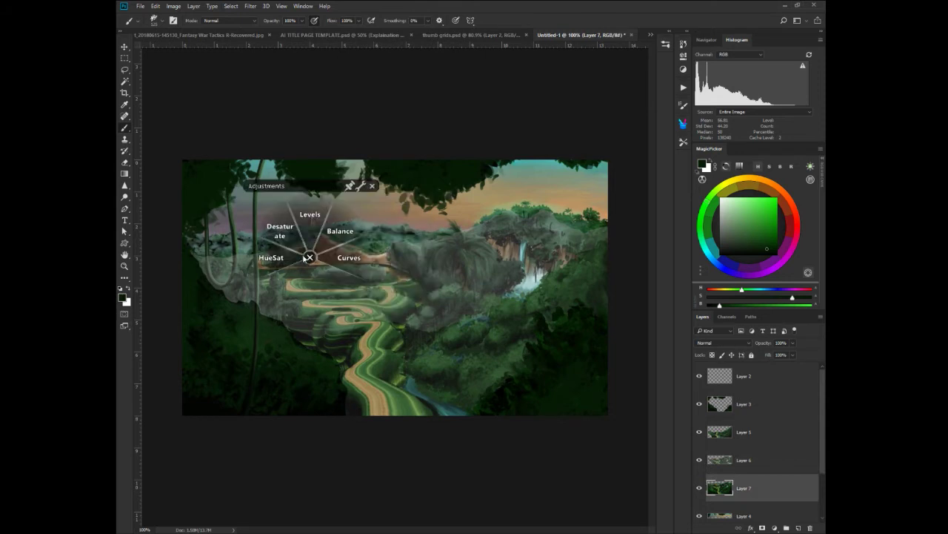
pyautogui.click(271, 258)
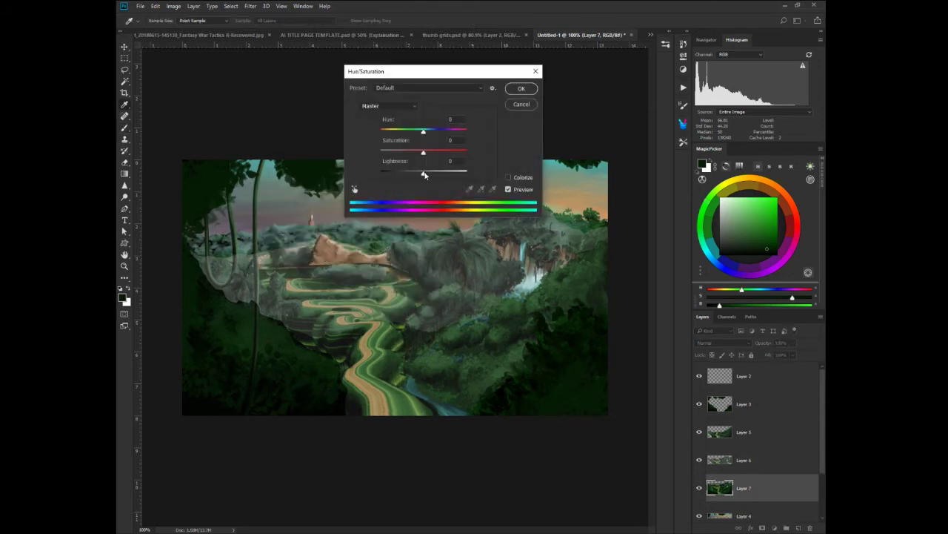
pyautogui.moveTo(424, 173); pyautogui.dragTo(436, 172)
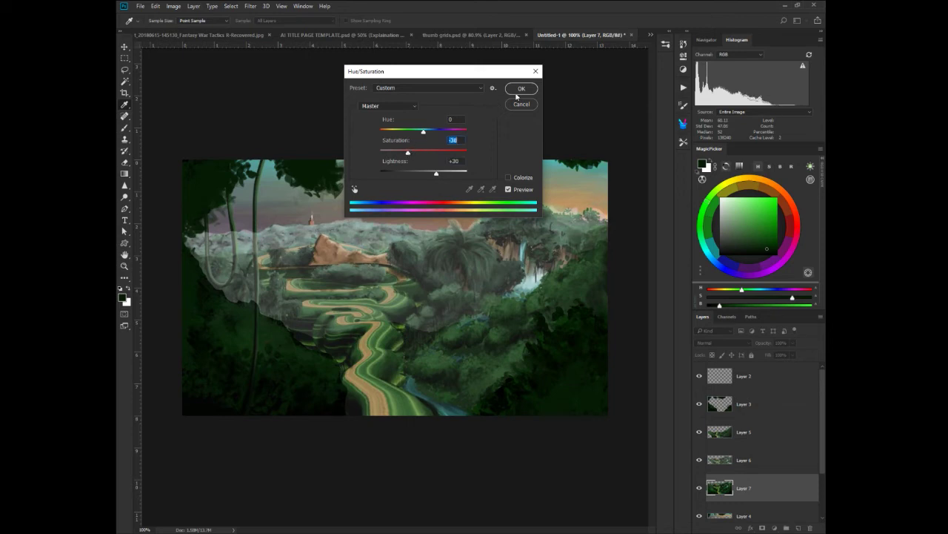
pyautogui.click(521, 88)
pyautogui.press('b')
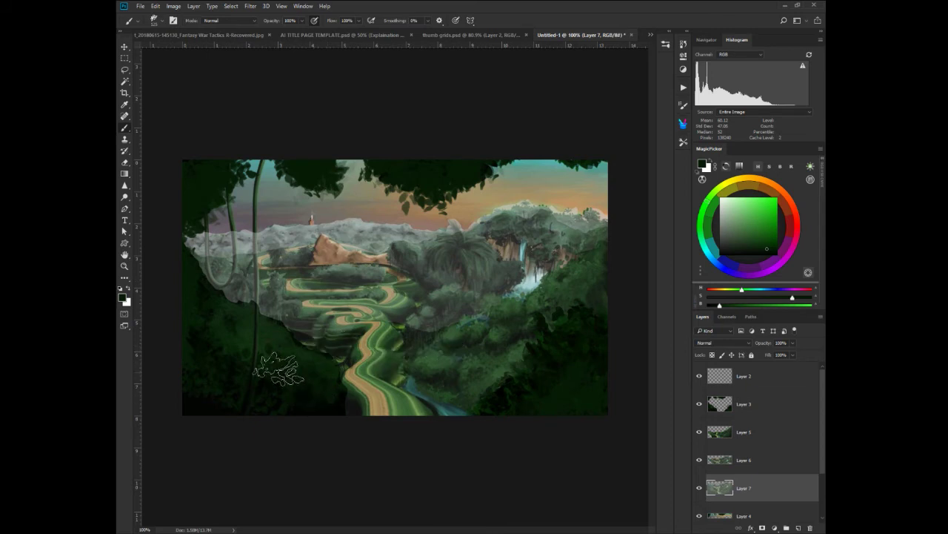
# - On Layer 3, paint dark green leaves along the upper edge of the lower-left foreground bush, covering the looped vine
pyautogui.keyDown('ctrl'); pyautogui.click(271, 332); pyautogui.keyUp('ctrl')
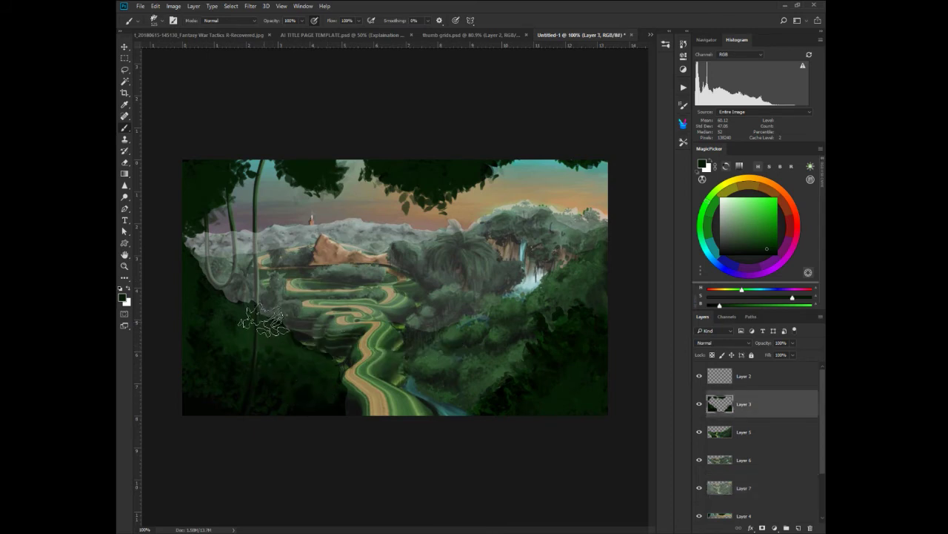
pyautogui.click(279, 328)
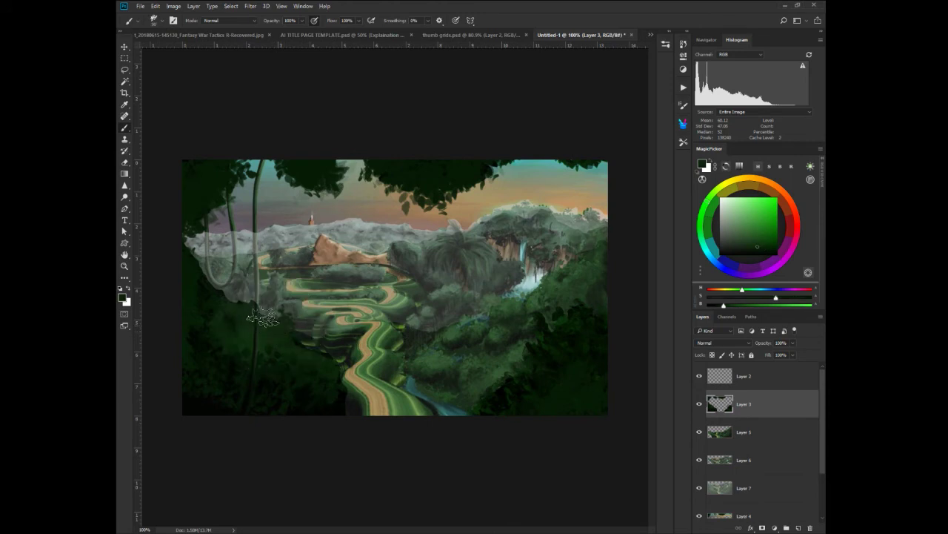
pyautogui.moveTo(263, 317)
pyautogui.mouseDown()
pyautogui.moveTo(195, 281)
pyautogui.moveTo(202, 282)
pyautogui.moveTo(185, 256)
pyautogui.mouseUp()
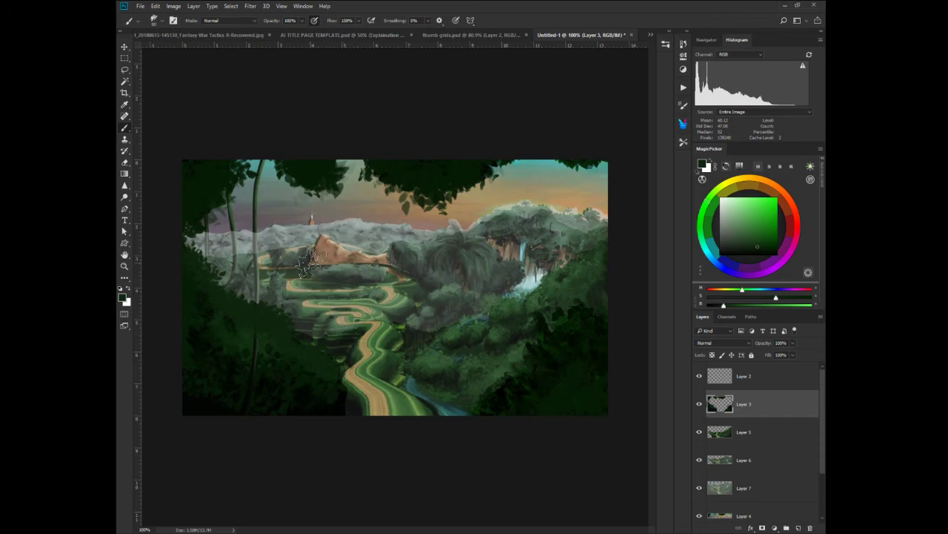
# - On Layer 5, paint leafy foliage over the striped verge on the right side of the lower winding road using sampled greens
pyautogui.keyDown('ctrl'); pyautogui.click(373, 393); pyautogui.keyUp('ctrl')
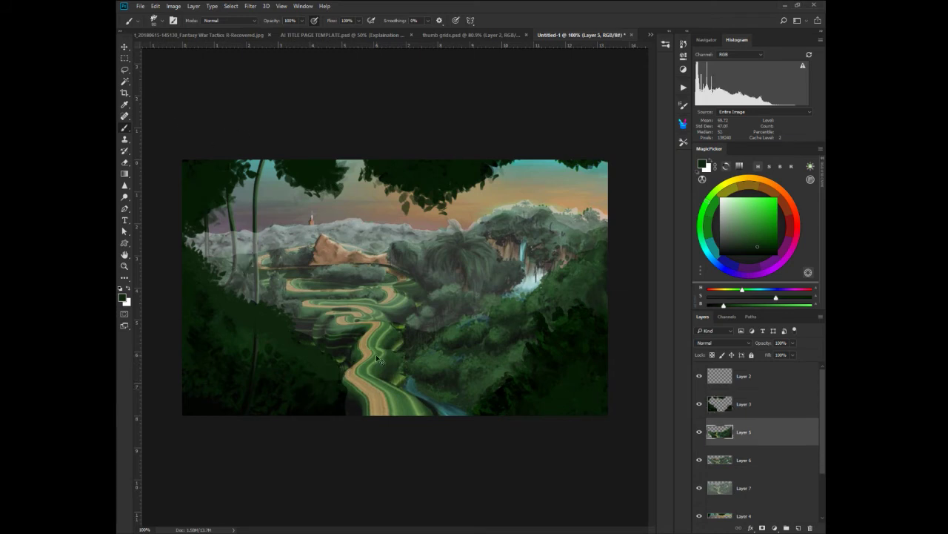
pyautogui.moveTo(374, 360)
pyautogui.mouseDown()
pyautogui.moveTo(377, 381)
pyautogui.moveTo(379, 363)
pyautogui.moveTo(370, 364)
pyautogui.mouseUp()
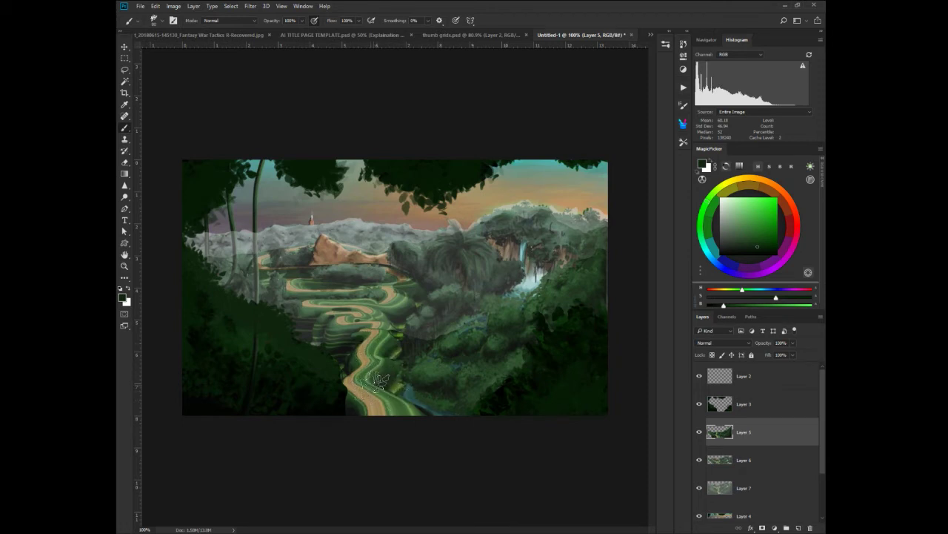
pyautogui.keyDown('alt'); pyautogui.click(436, 381); pyautogui.keyUp('alt')
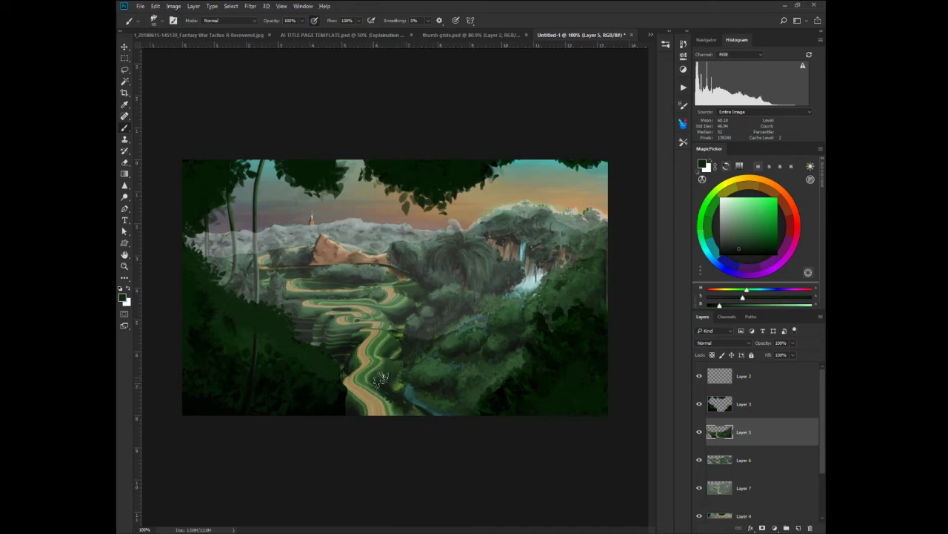
pyautogui.keyDown('alt'); pyautogui.click(386, 347); pyautogui.keyUp('alt')
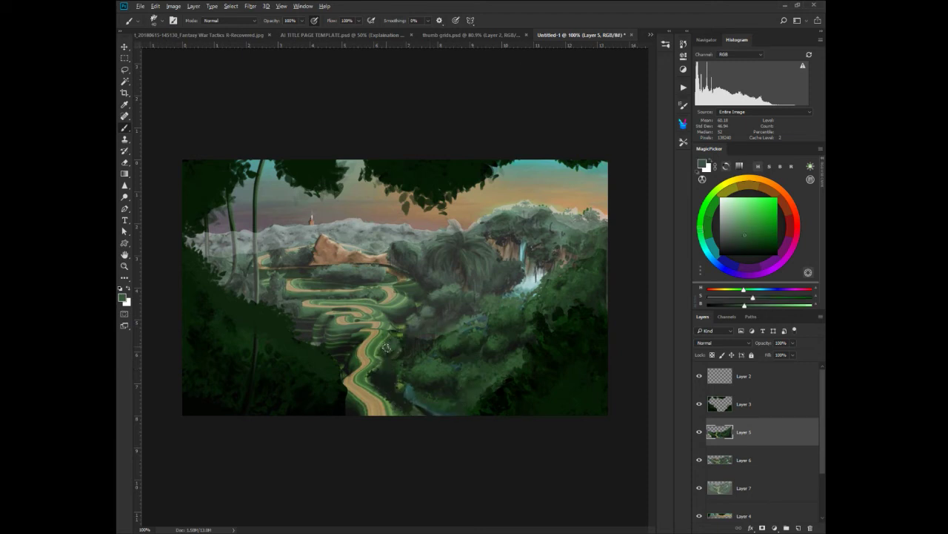
pyautogui.moveTo(378, 355); pyautogui.dragTo(403, 402)
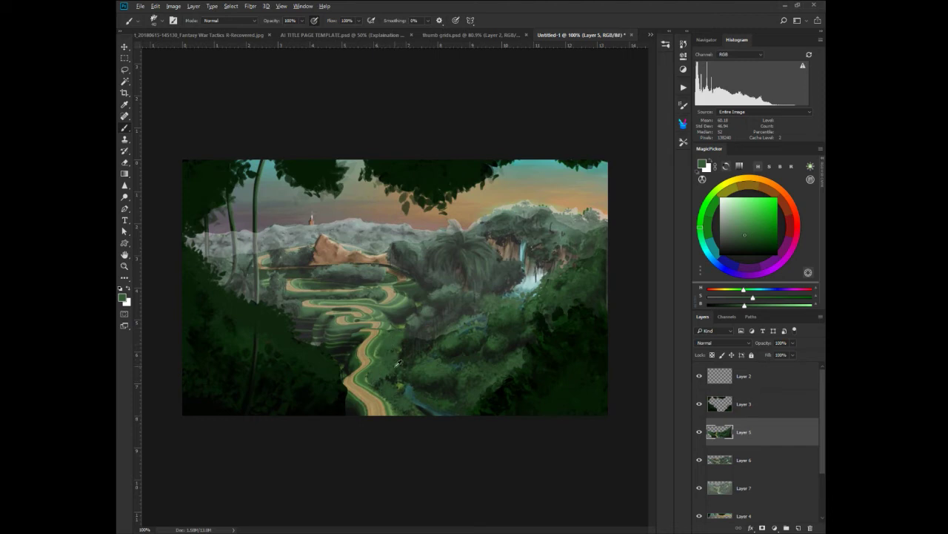
# - Paint sampled green foliage over the striped terraces left of the road and around its upper bends on Layer 5
pyautogui.keyDown('alt'); pyautogui.click(430, 365); pyautogui.keyUp('alt')
pyautogui.moveTo(348, 348)
pyautogui.mouseDown()
pyautogui.moveTo(325, 341)
pyautogui.moveTo(302, 339)
pyautogui.moveTo(295, 317)
pyautogui.moveTo(298, 330)
pyautogui.moveTo(338, 327)
pyautogui.mouseUp()
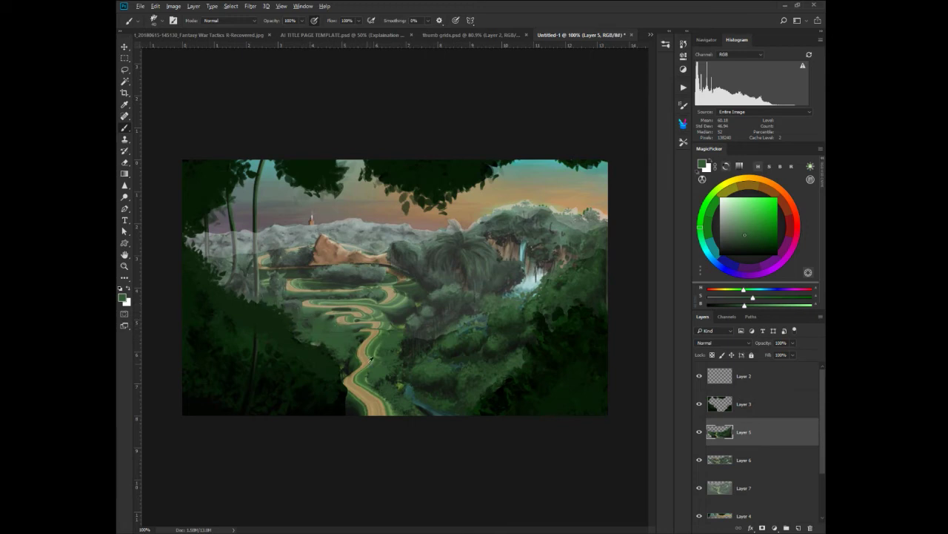
pyautogui.keyDown('alt'); pyautogui.moveTo(376, 368); pyautogui.dragTo(335, 347); pyautogui.keyUp('alt')
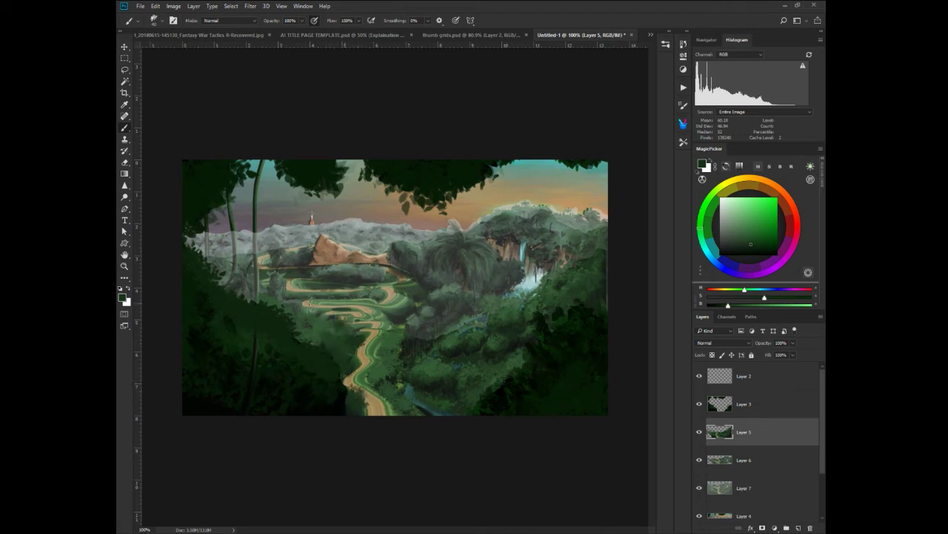
pyautogui.keyDown('alt'); pyautogui.click(317, 321); pyautogui.keyUp('alt')
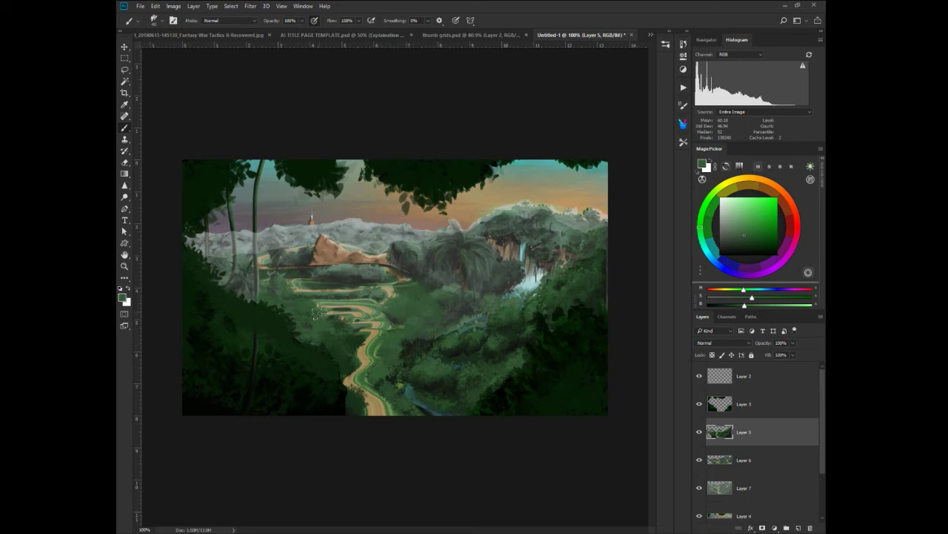
pyautogui.keyDown('alt'); pyautogui.click(342, 293); pyautogui.keyUp('alt')
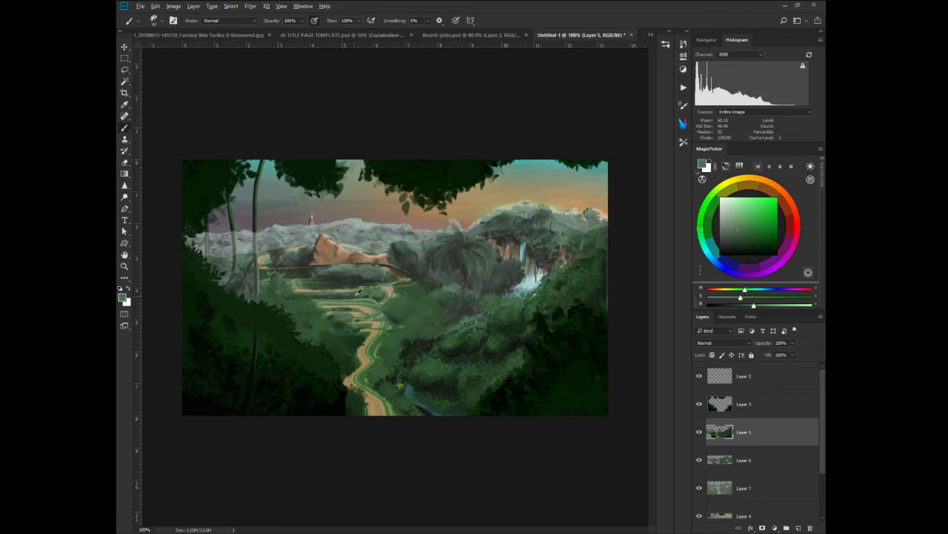
pyautogui.keyDown('alt'); pyautogui.click(362, 294); pyautogui.keyUp('alt')
# - Choose the 17 px brush from Drawing Brushes, enlarge it, and paint a broad tan cliff face beside the waterfall with sampled rock colors
pyautogui.rightClick(471, 265)
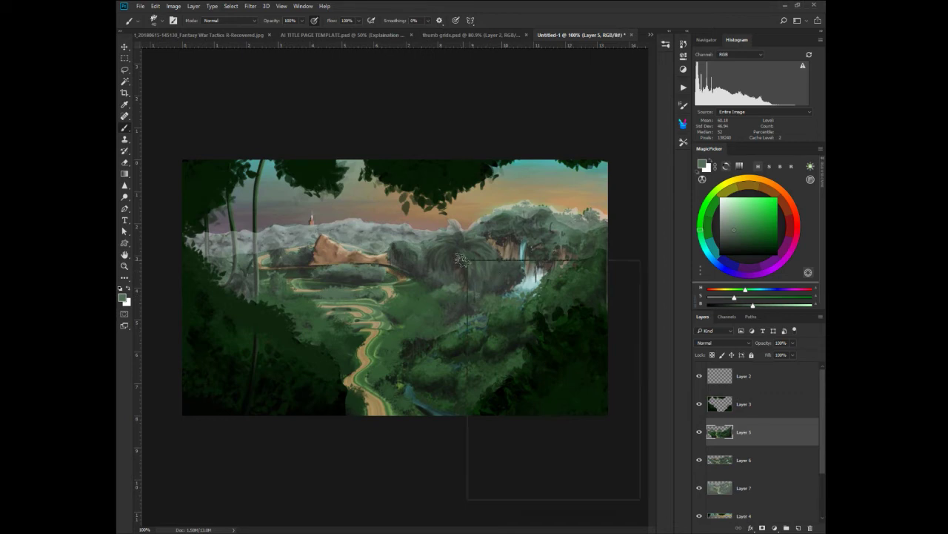
pyautogui.scroll(5, 615, 413)
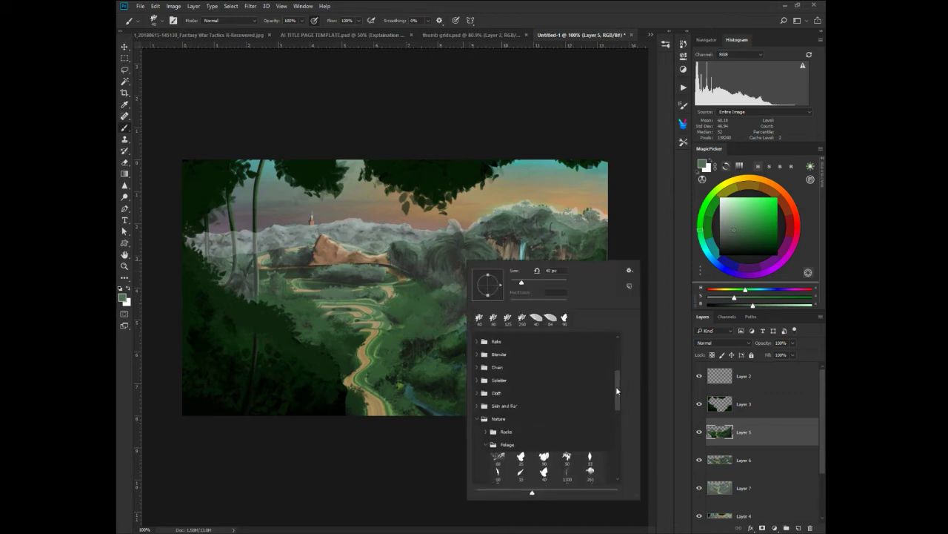
pyautogui.click(535, 353)
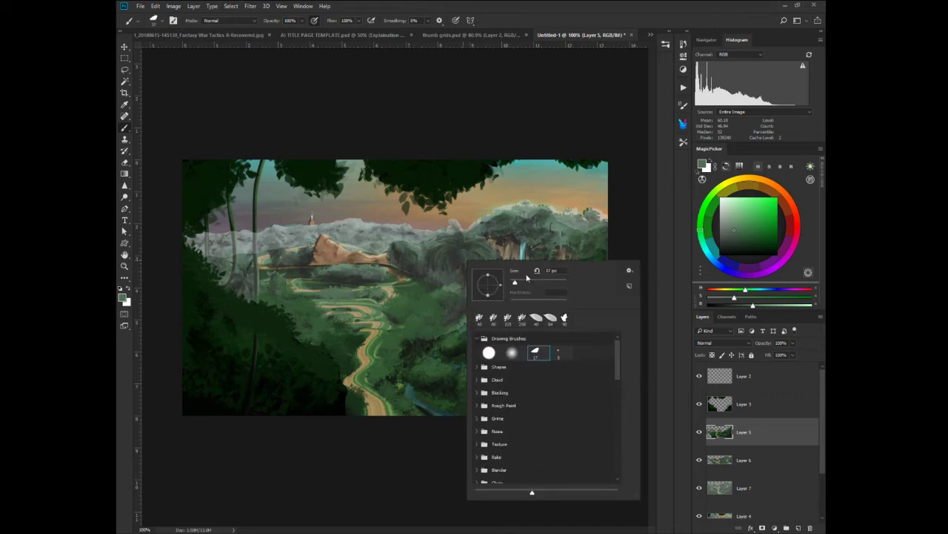
pyautogui.moveTo(515, 283); pyautogui.dragTo(521, 282)
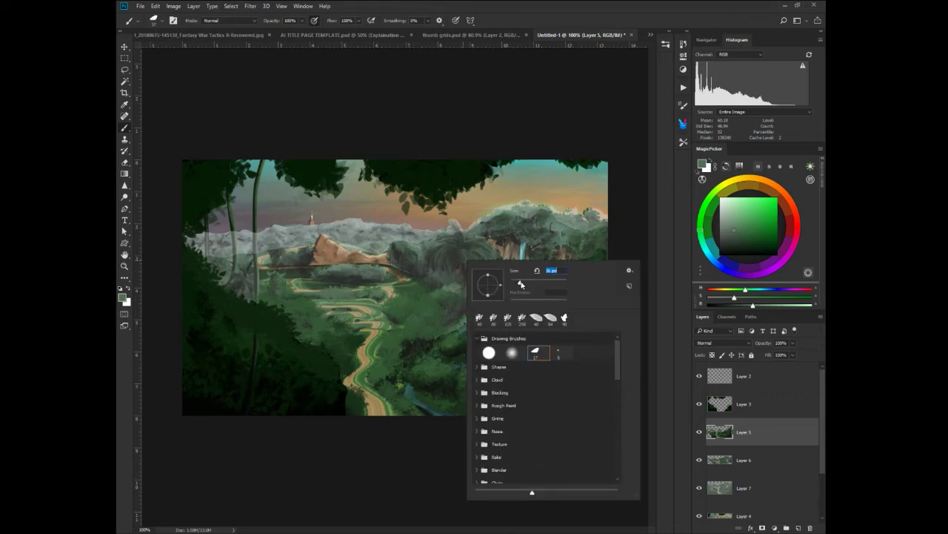
pyautogui.press('Return')
pyautogui.keyDown('alt'); pyautogui.click(510, 243); pyautogui.keyUp('alt')
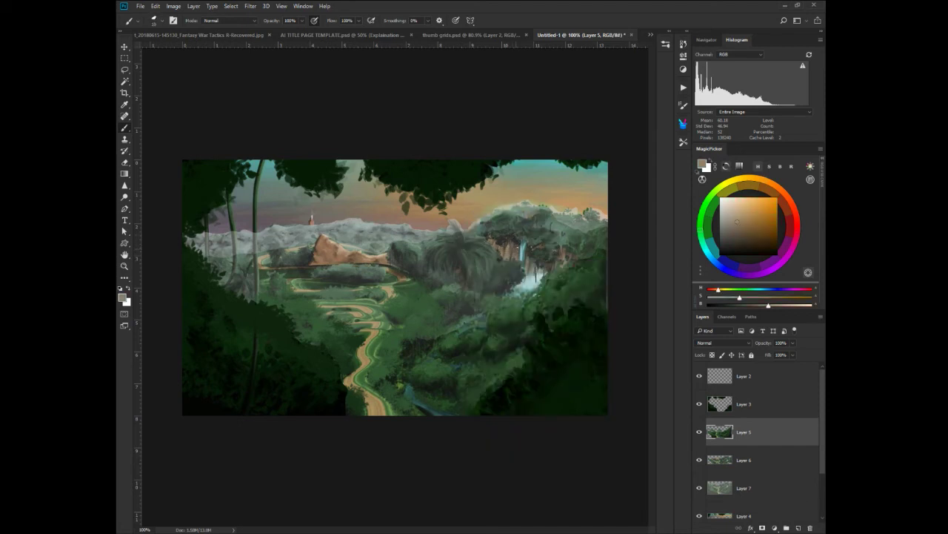
pyautogui.moveTo(517, 243)
pyautogui.mouseDown()
pyautogui.moveTo(506, 289)
pyautogui.moveTo(503, 252)
pyautogui.moveTo(495, 291)
pyautogui.moveTo(489, 241)
pyautogui.moveTo(480, 293)
pyautogui.moveTo(477, 252)
pyautogui.moveTo(493, 291)
pyautogui.moveTo(511, 272)
pyautogui.moveTo(520, 292)
pyautogui.mouseUp()
# - Paint vertical teal waterfalls down the cliff and pale mist at their base using colors sampled from the water
pyautogui.keyDown('alt'); pyautogui.click(527, 241); pyautogui.keyUp('alt')
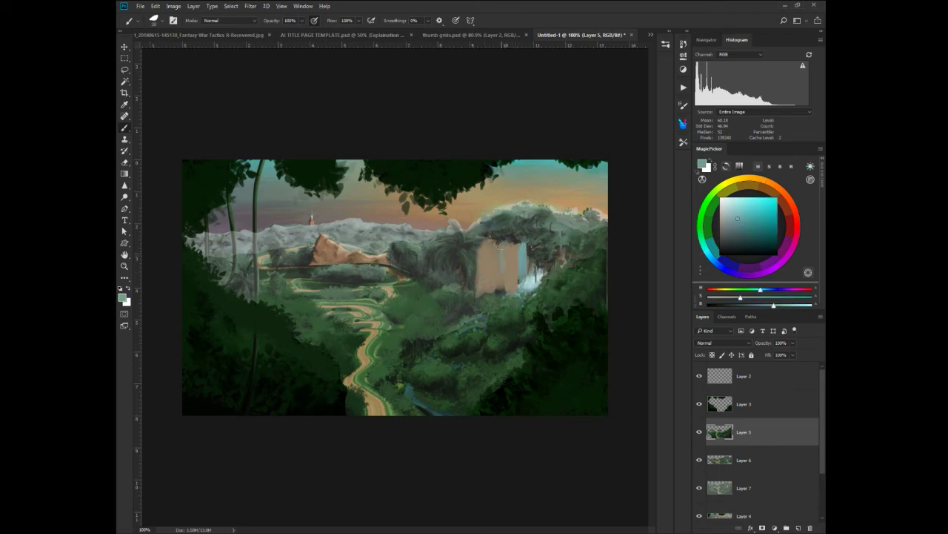
pyautogui.moveTo(501, 242)
pyautogui.mouseDown()
pyautogui.moveTo(531, 249)
pyautogui.moveTo(535, 275)
pyautogui.moveTo(517, 261)
pyautogui.moveTo(524, 284)
pyautogui.moveTo(500, 293)
pyautogui.moveTo(498, 281)
pyautogui.moveTo(489, 298)
pyautogui.moveTo(489, 276)
pyautogui.moveTo(491, 286)
pyautogui.moveTo(515, 277)
pyautogui.moveTo(504, 284)
pyautogui.moveTo(541, 294)
pyautogui.mouseUp()
pyautogui.keyDown('alt'); pyautogui.click(535, 276); pyautogui.keyUp('alt')
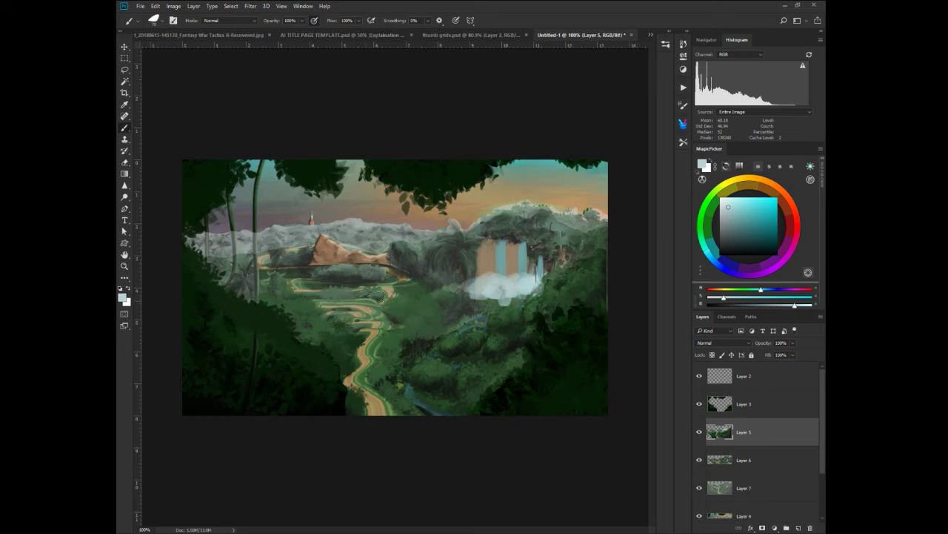
# - On Layer 6, paint over the orange rock ridge with sampled muted greys using a progressively smaller brush, and select Layer 4
pyautogui.hotkey('alt', '[')
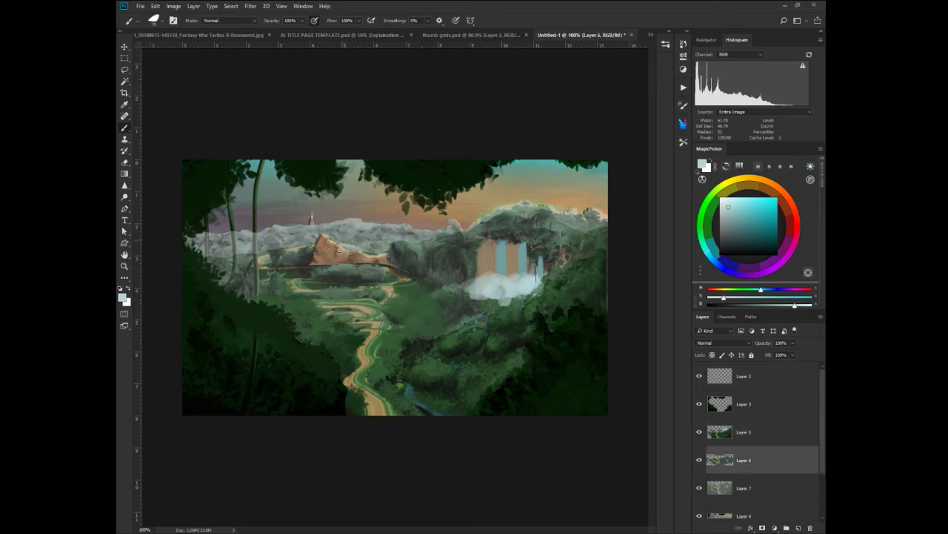
pyautogui.keyDown('alt'); pyautogui.click(354, 262); pyautogui.keyUp('alt')
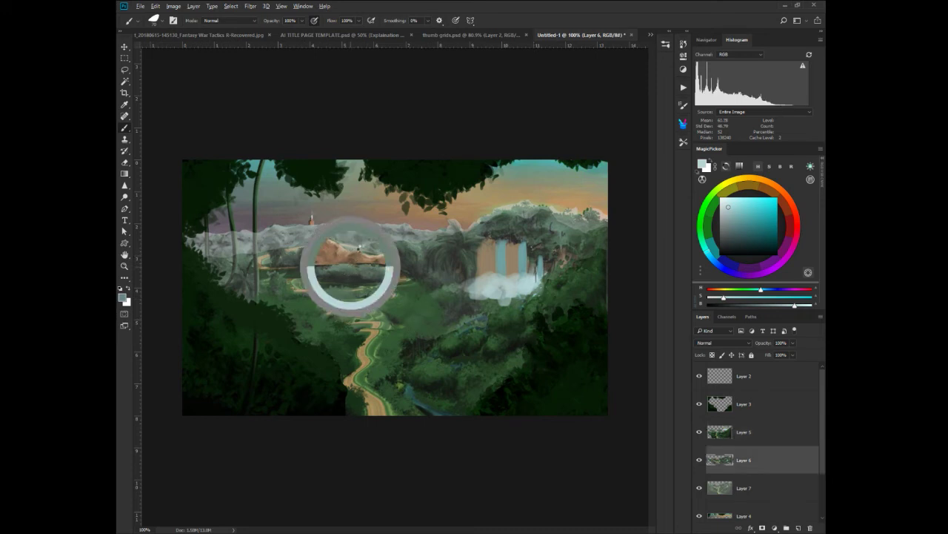
pyautogui.moveTo(392, 255)
pyautogui.mouseDown()
pyautogui.moveTo(296, 250)
pyautogui.moveTo(321, 235)
pyautogui.moveTo(326, 248)
pyautogui.moveTo(380, 254)
pyautogui.moveTo(301, 255)
pyautogui.moveTo(311, 240)
pyautogui.moveTo(326, 253)
pyautogui.moveTo(373, 257)
pyautogui.moveTo(348, 269)
pyautogui.moveTo(313, 263)
pyautogui.moveTo(308, 255)
pyautogui.moveTo(319, 244)
pyautogui.moveTo(282, 254)
pyautogui.mouseUp()
pyautogui.press('[')
pyautogui.press('[')
pyautogui.press('[')
pyautogui.press('[')
pyautogui.press('[')
pyautogui.keyDown('alt'); pyautogui.click(304, 252); pyautogui.keyUp('alt')
pyautogui.keyDown('ctrl'); pyautogui.click(316, 216); pyautogui.keyUp('ctrl')
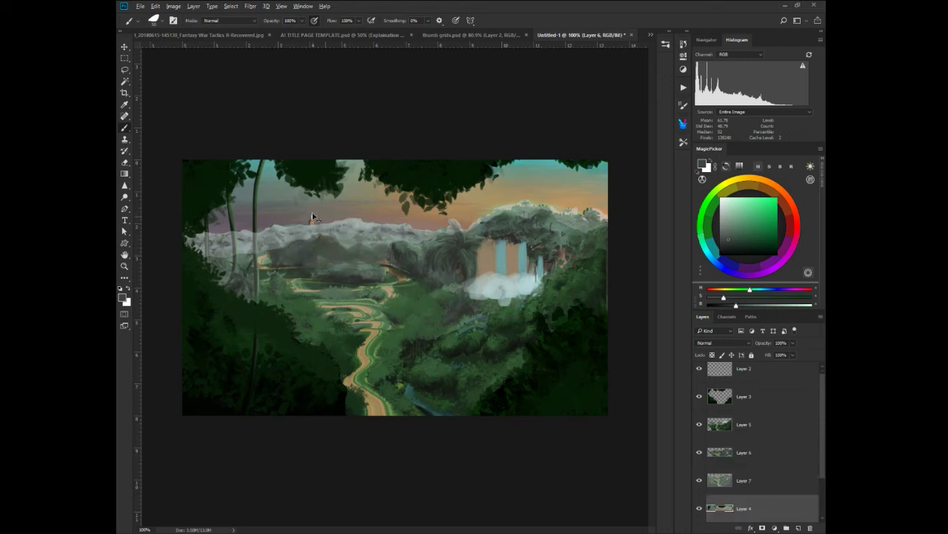
# - On Layer 4, paint a pale snowy peak at the near-left end of the distant mountain range using sampled sky and snow colors
pyautogui.keyDown('alt'); pyautogui.click(328, 213); pyautogui.keyUp('alt')
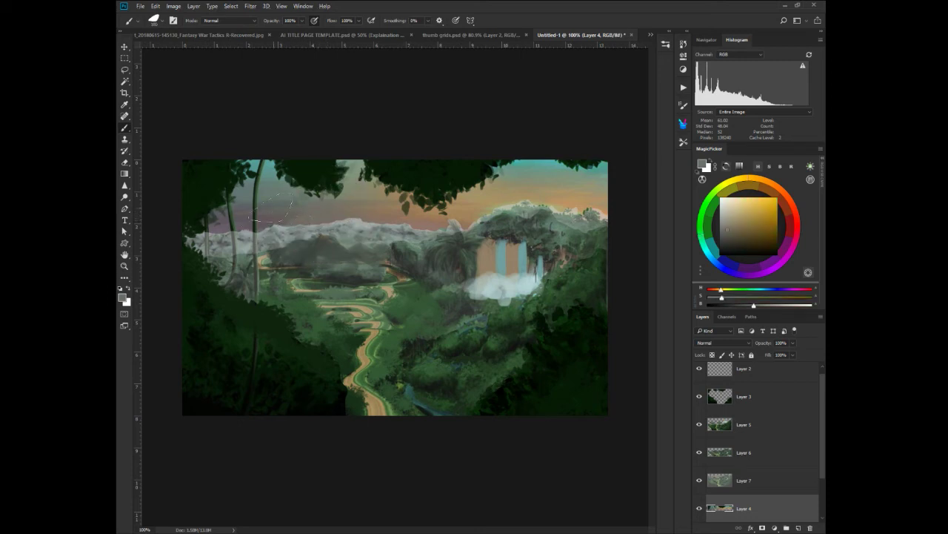
pyautogui.keyDown('alt'); pyautogui.click(366, 206); pyautogui.keyUp('alt')
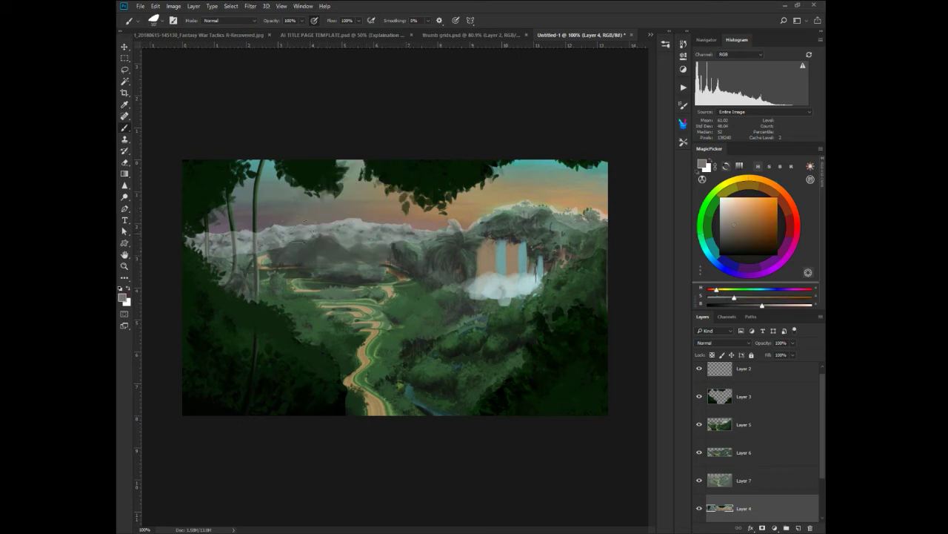
pyautogui.keyDown('alt'); pyautogui.click(360, 221); pyautogui.keyUp('alt')
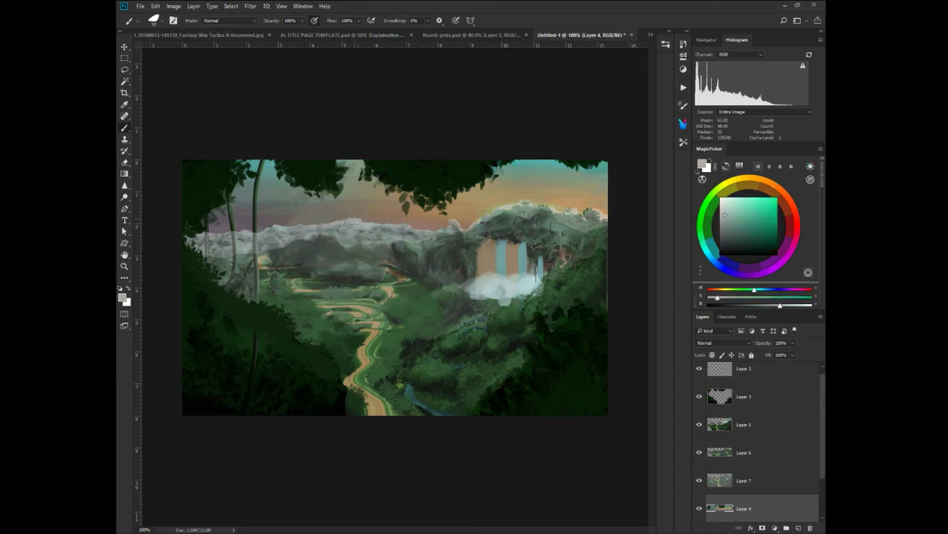
pyautogui.moveTo(280, 226); pyautogui.dragTo(286, 222)
# - Paint a faint beige mountain silhouette behind the snowy peak with muted tones sampled from the sky and mountains
pyautogui.keyDown('alt'); pyautogui.click(435, 211); pyautogui.keyUp('alt')
pyautogui.keyDown('alt'); pyautogui.click(436, 211); pyautogui.keyUp('alt')
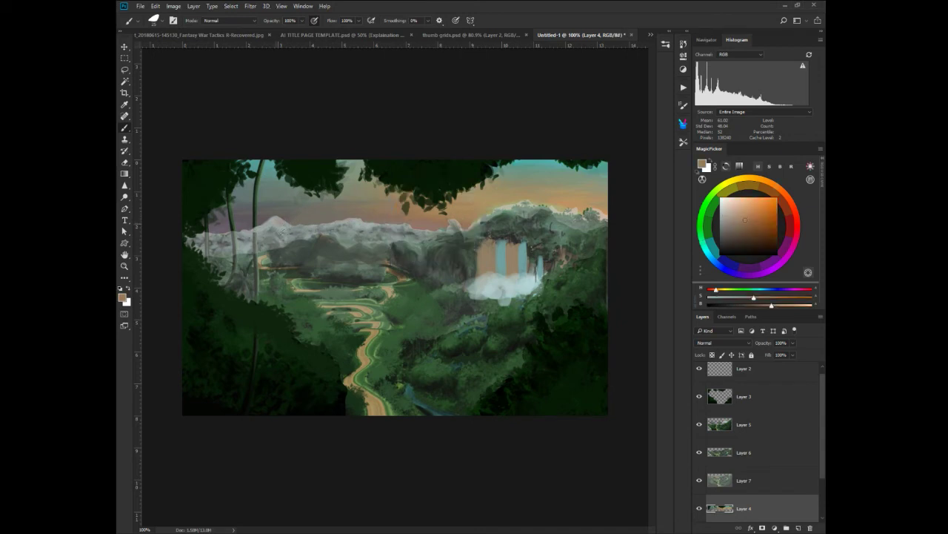
pyautogui.keyDown('alt'); pyautogui.click(276, 222); pyautogui.keyUp('alt')
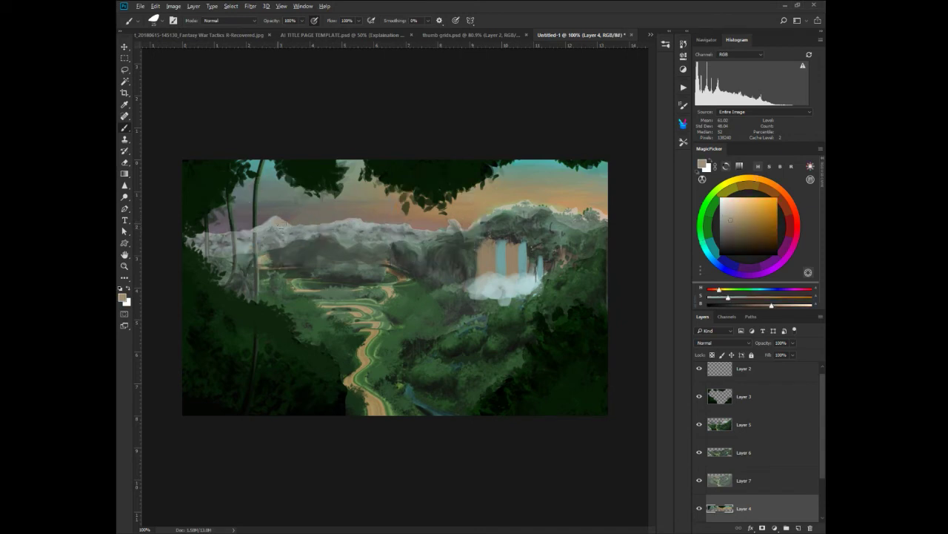
pyautogui.moveTo(301, 223)
pyautogui.mouseDown()
pyautogui.moveTo(323, 224)
pyautogui.moveTo(284, 221)
pyautogui.moveTo(267, 200)
pyautogui.moveTo(268, 217)
pyautogui.moveTo(247, 206)
pyautogui.moveTo(216, 226)
pyautogui.moveTo(248, 213)
pyautogui.moveTo(264, 217)
pyautogui.moveTo(223, 230)
pyautogui.mouseUp()
# - On Layer 7, cover the white mountain range between the snowy peak and the waterfall cliff with sampled orange-brown sky color
pyautogui.hotkey('alt', ']')
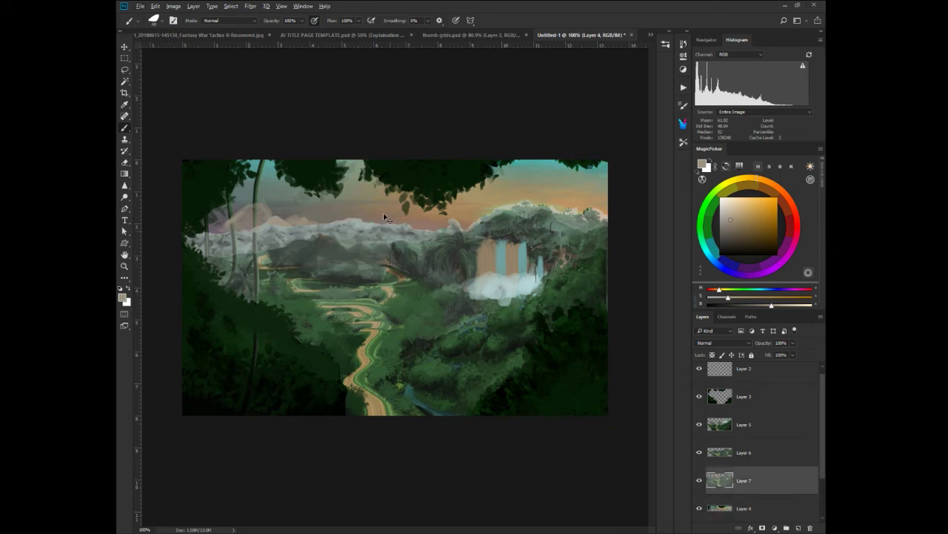
pyautogui.middleClick(383, 222)
pyautogui.click(395, 212)
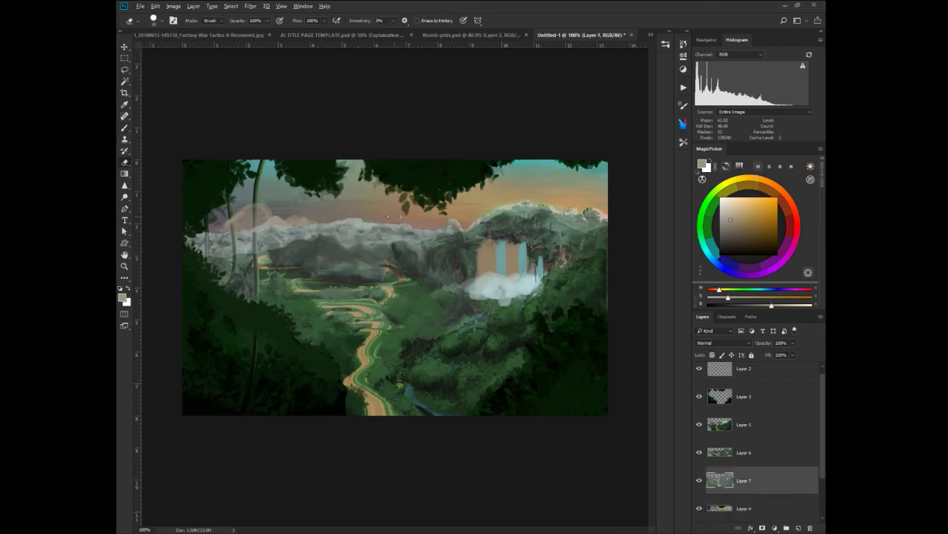
pyautogui.middleClick(415, 217)
pyautogui.click(416, 222)
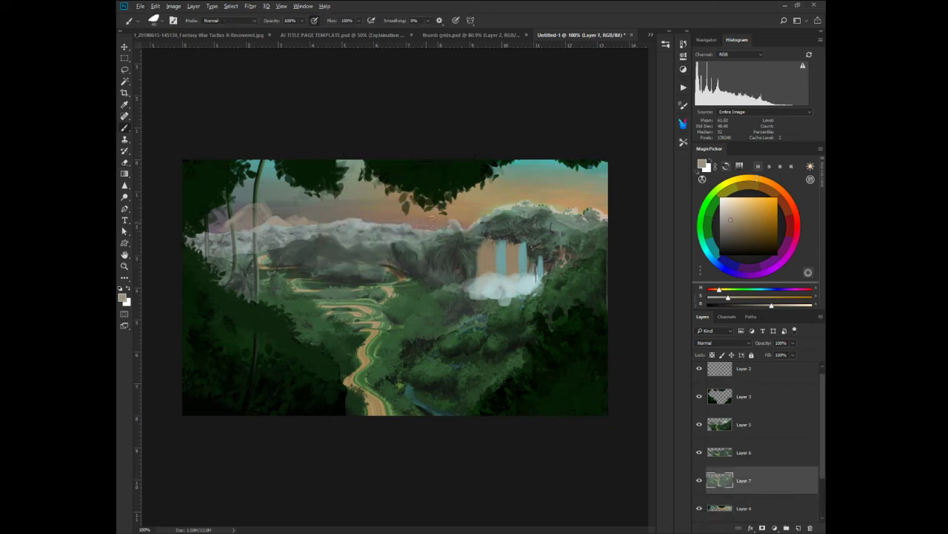
pyautogui.keyDown('alt'); pyautogui.click(429, 222); pyautogui.keyUp('alt')
pyautogui.moveTo(428, 222)
pyautogui.mouseDown()
pyautogui.moveTo(392, 246)
pyautogui.moveTo(401, 254)
pyautogui.moveTo(342, 222)
pyautogui.moveTo(376, 222)
pyautogui.mouseUp()
pyautogui.keyDown('alt'); pyautogui.click(428, 213); pyautogui.keyUp('alt')
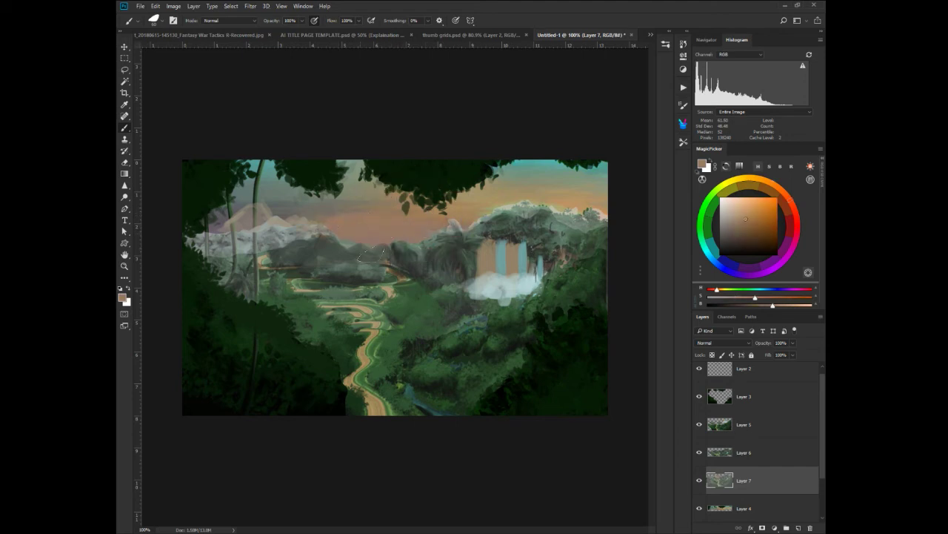
pyautogui.keyDown('alt'); pyautogui.click(419, 223); pyautogui.keyUp('alt')
# - Paint muted green mountains behind and above the waterfall cliff with greens sampled from its top
pyautogui.keyDown('alt'); pyautogui.click(512, 210); pyautogui.keyUp('alt')
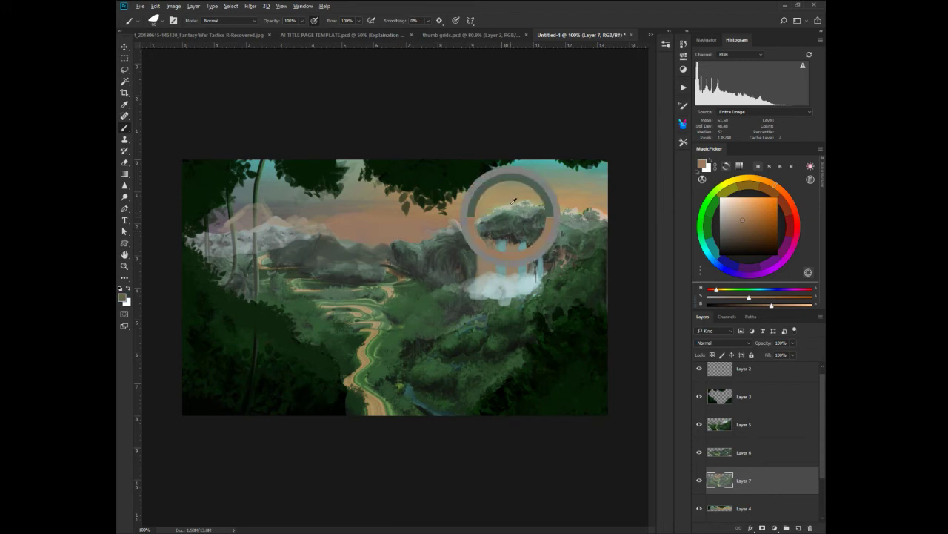
pyautogui.keyDown('alt'); pyautogui.click(510, 211); pyautogui.keyUp('alt')
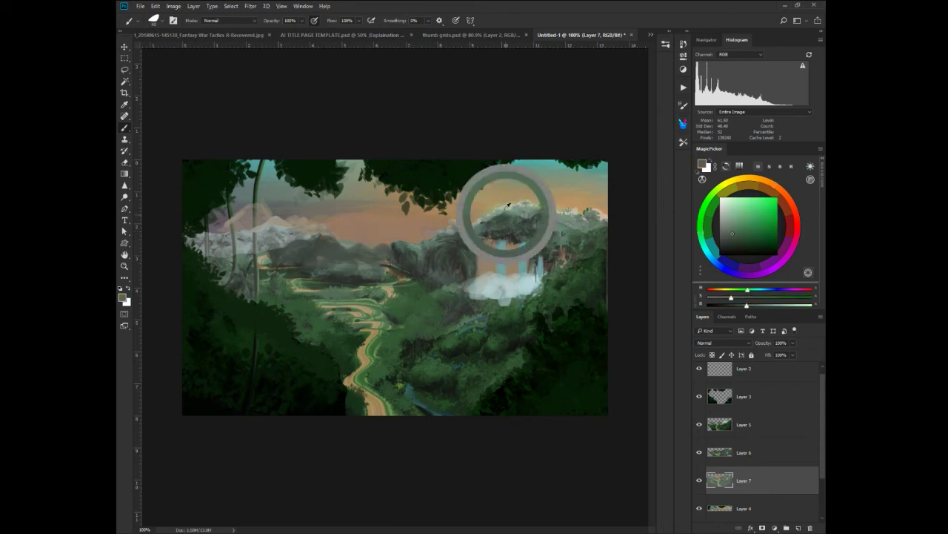
pyautogui.moveTo(511, 205)
pyautogui.mouseDown()
pyautogui.moveTo(535, 196)
pyautogui.moveTo(544, 215)
pyautogui.moveTo(559, 205)
pyautogui.moveTo(610, 219)
pyautogui.moveTo(558, 195)
pyautogui.mouseUp()
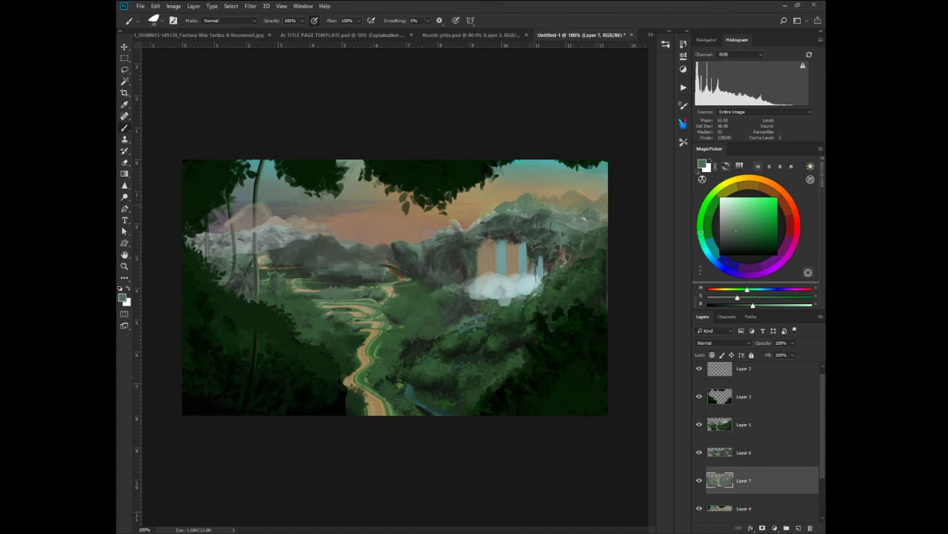
pyautogui.keyDown('alt'); pyautogui.click(538, 251); pyautogui.keyUp('alt')
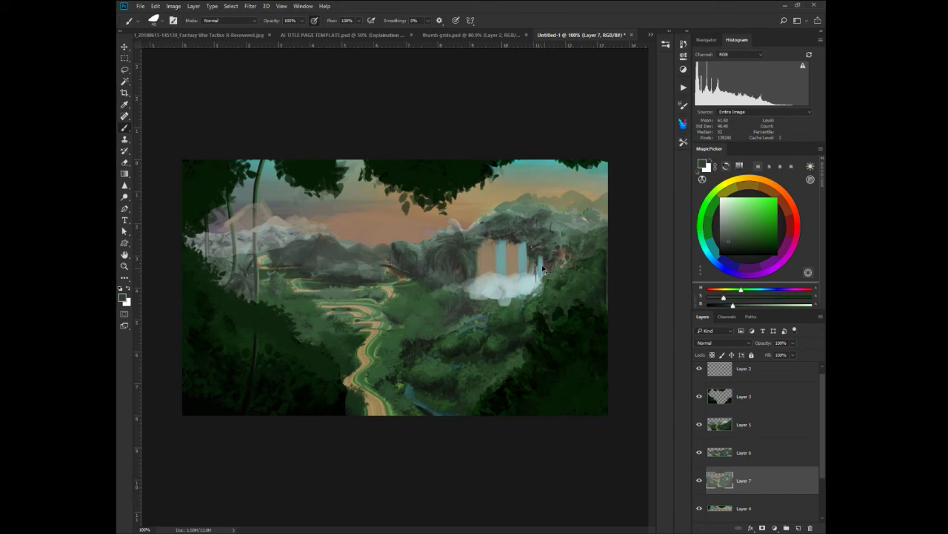
# - On Layer 6, reshape and lower the dark middle ridge by painting over its upper edge with sampled hazy sky tones
pyautogui.hotkey('alt', ']')
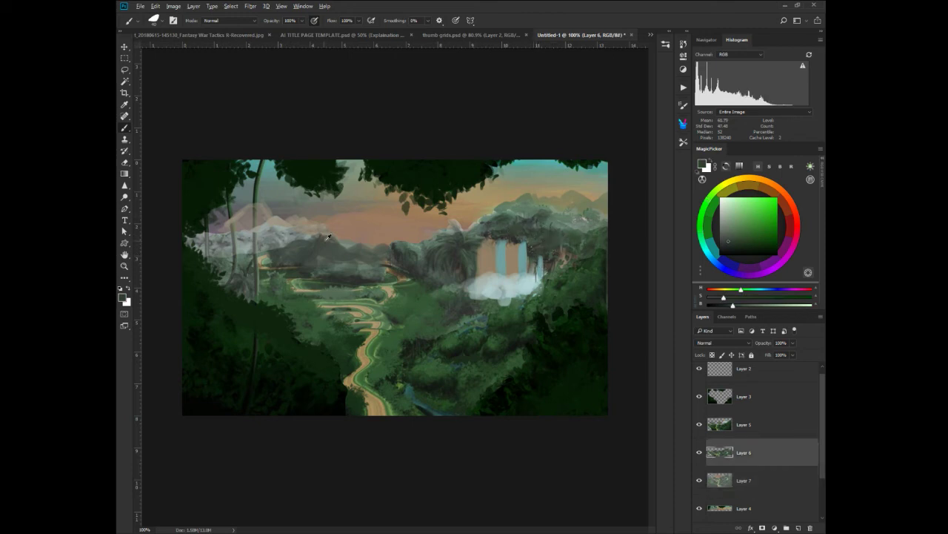
pyautogui.keyDown('alt'); pyautogui.click(366, 249); pyautogui.keyUp('alt')
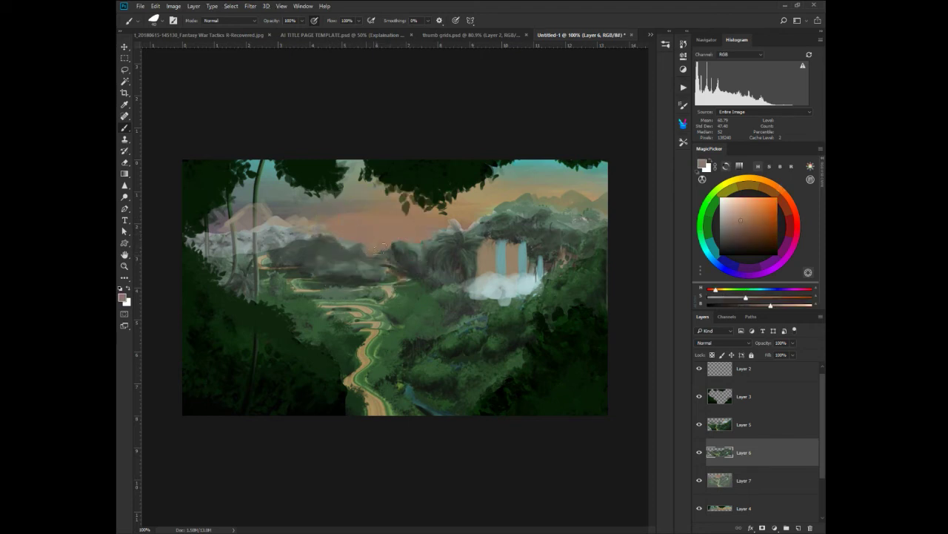
pyautogui.moveTo(382, 245)
pyautogui.mouseDown()
pyautogui.moveTo(344, 241)
pyautogui.moveTo(361, 261)
pyautogui.moveTo(375, 249)
pyautogui.moveTo(337, 251)
pyautogui.moveTo(317, 226)
pyautogui.moveTo(362, 261)
pyautogui.mouseUp()
pyautogui.keyDown('alt'); pyautogui.click(327, 261); pyautogui.keyUp('alt')
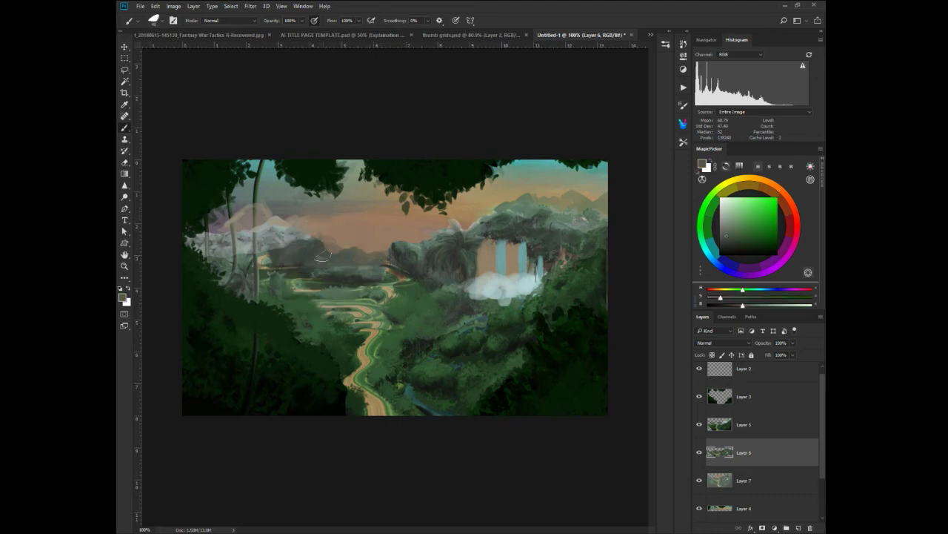
# - Cover the orange path stripes below the middle ridge with sampled green foliage, extending it toward the left trees
pyautogui.keyDown('alt'); pyautogui.click(393, 279); pyautogui.keyUp('alt')
pyautogui.moveTo(313, 298); pyautogui.dragTo(285, 285)
pyautogui.moveTo(255, 257); pyautogui.dragTo(258, 275)
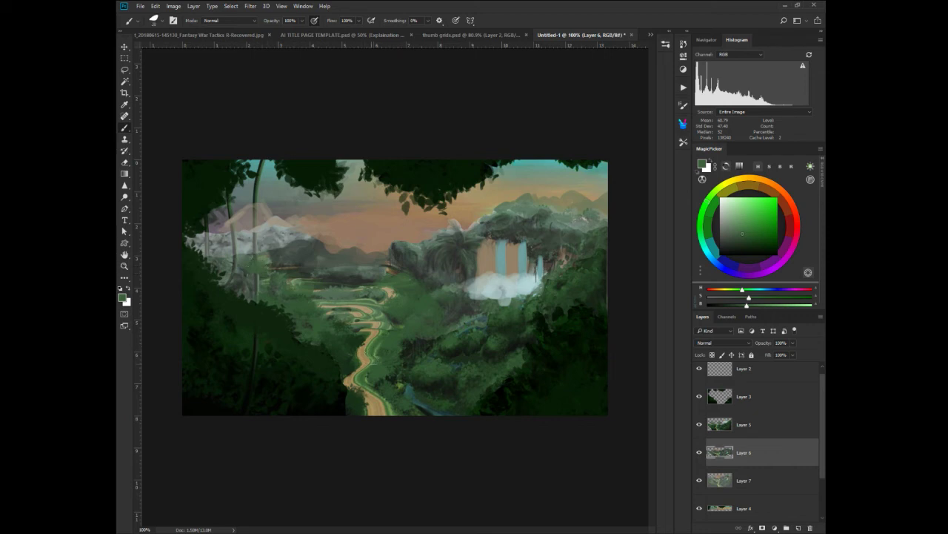
# - On Layer 5, block in a tall tan tower at the far end of the road and shade its left side with sampled colors
pyautogui.hotkey('alt', ']')
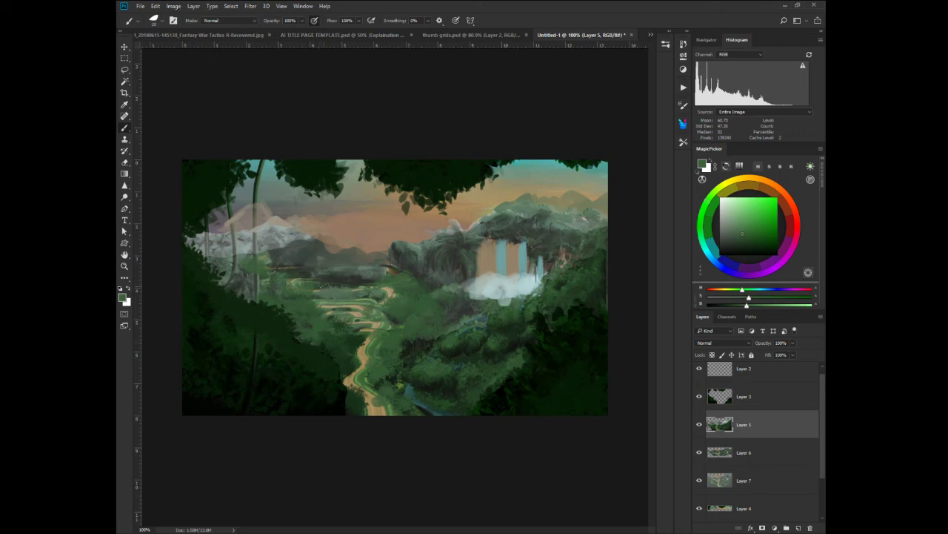
pyautogui.keyDown('alt'); pyautogui.click(356, 300); pyautogui.keyUp('alt')
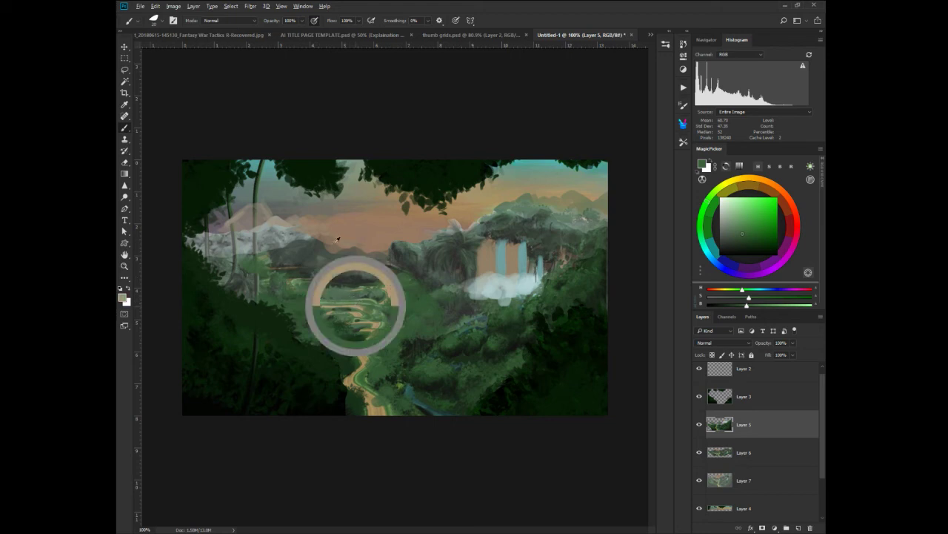
pyautogui.moveTo(331, 285)
pyautogui.mouseDown()
pyautogui.moveTo(330, 246)
pyautogui.moveTo(328, 287)
pyautogui.moveTo(319, 256)
pyautogui.moveTo(316, 272)
pyautogui.moveTo(319, 245)
pyautogui.moveTo(316, 285)
pyautogui.moveTo(328, 249)
pyautogui.moveTo(333, 283)
pyautogui.mouseUp()
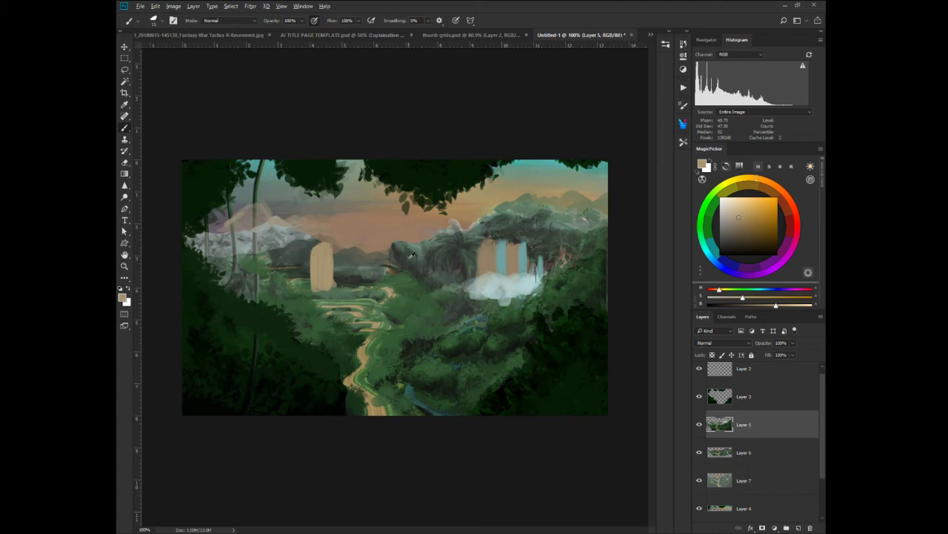
pyautogui.keyDown('alt'); pyautogui.click(512, 257); pyautogui.keyUp('alt')
pyautogui.moveTo(314, 255); pyautogui.dragTo(314, 279)
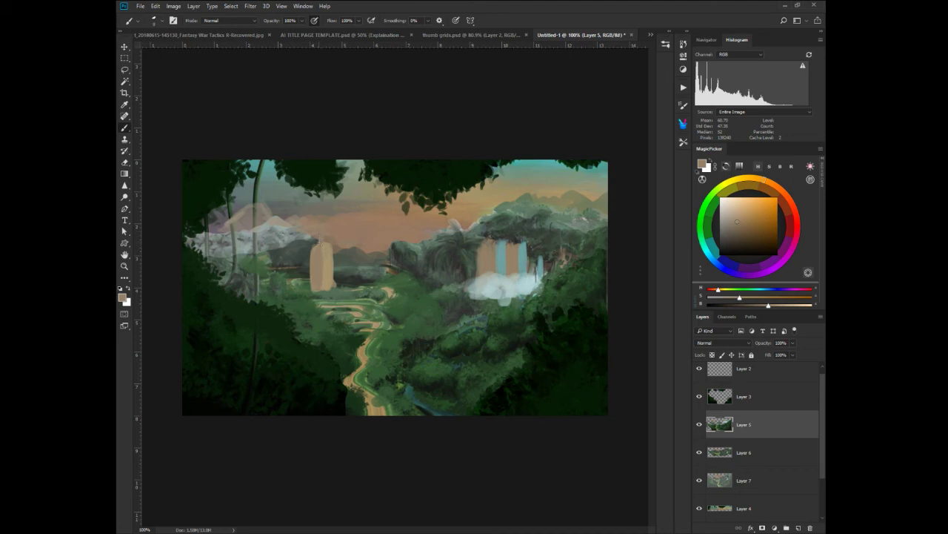
# - Refine the tan tower with lighter highlights, a thin spire and a stepped, widened base using sampled sky and tower tones
pyautogui.keyDown('alt'); pyautogui.click(436, 220); pyautogui.keyUp('alt')
pyautogui.keyDown('alt'); pyautogui.click(558, 191); pyautogui.keyUp('alt')
pyautogui.moveTo(325, 242); pyautogui.dragTo(323, 238)
pyautogui.keyDown('alt'); pyautogui.click(326, 256); pyautogui.keyUp('alt')
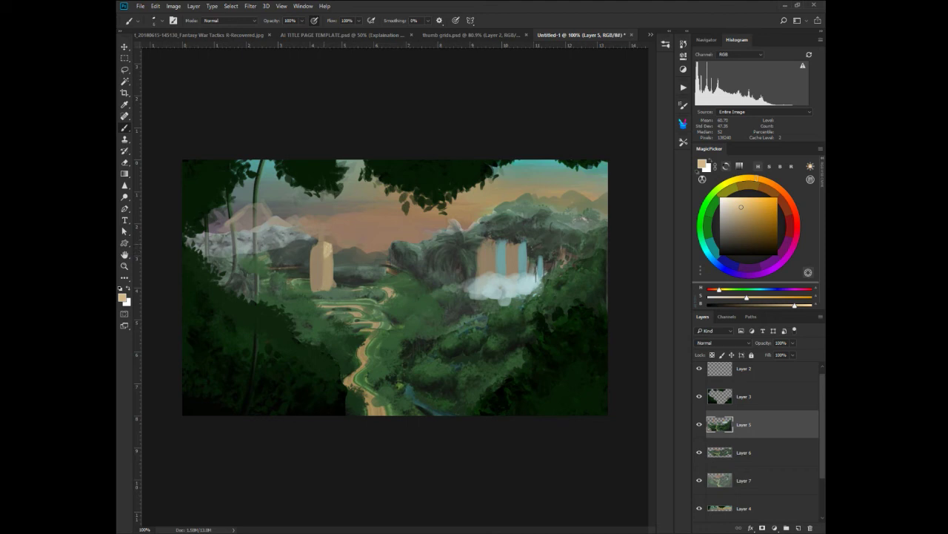
pyautogui.moveTo(322, 235); pyautogui.dragTo(322, 224)
pyautogui.keyDown('alt'); pyautogui.click(334, 271); pyautogui.keyUp('alt')
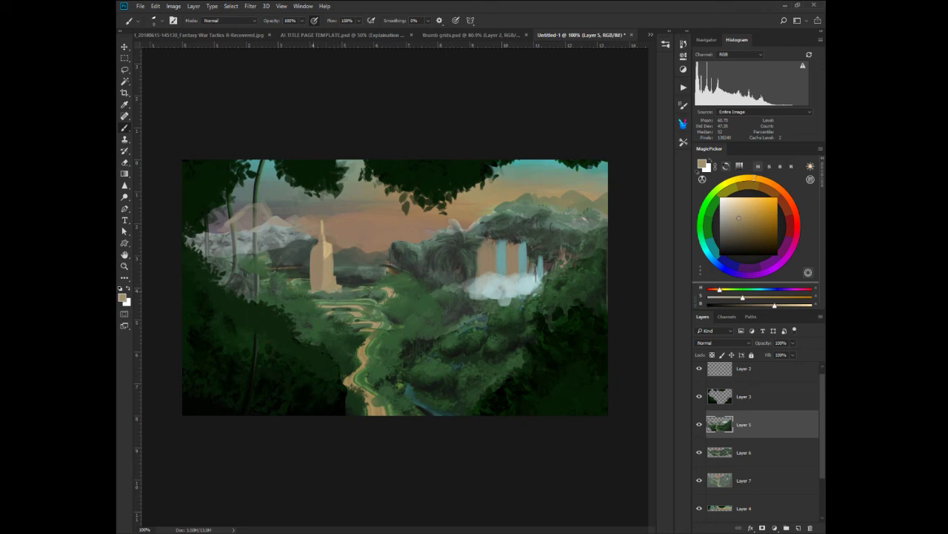
pyautogui.keyDown('alt'); pyautogui.click(314, 275); pyautogui.keyUp('alt')
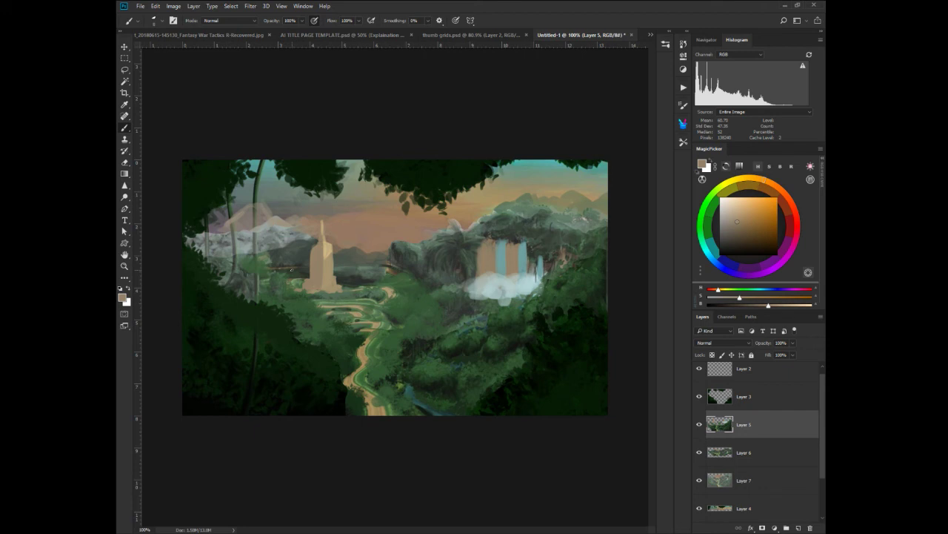
# - Paint sampled dark rock over the tan cliff areas between the waterfalls with an enlarged brush
pyautogui.keyDown('alt'); pyautogui.click(507, 229); pyautogui.keyUp('alt')
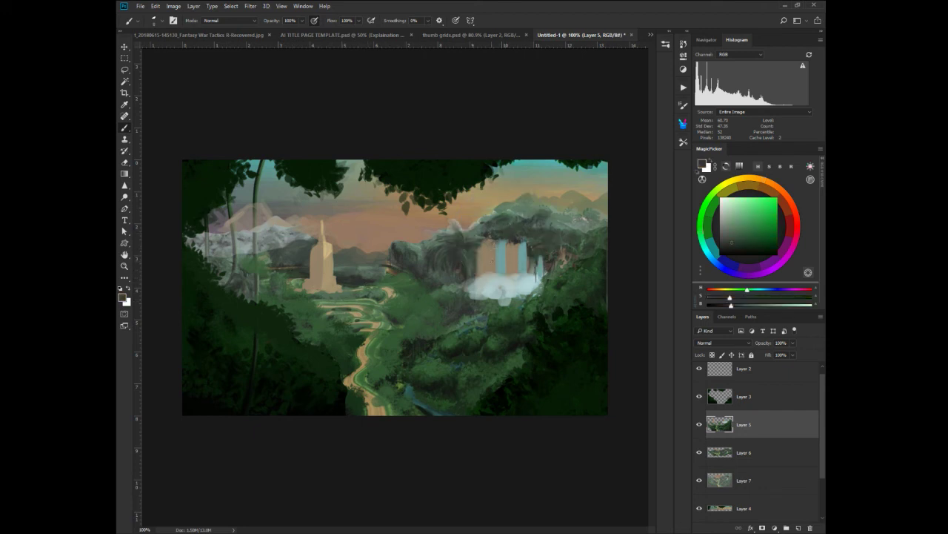
pyautogui.press(']')
pyautogui.moveTo(495, 260)
pyautogui.mouseDown()
pyautogui.moveTo(478, 275)
pyautogui.moveTo(481, 241)
pyautogui.moveTo(496, 249)
pyautogui.moveTo(484, 242)
pyautogui.moveTo(493, 239)
pyautogui.moveTo(504, 263)
pyautogui.moveTo(512, 251)
pyautogui.moveTo(512, 266)
pyautogui.moveTo(510, 243)
pyautogui.moveTo(531, 244)
pyautogui.moveTo(529, 266)
pyautogui.mouseUp()
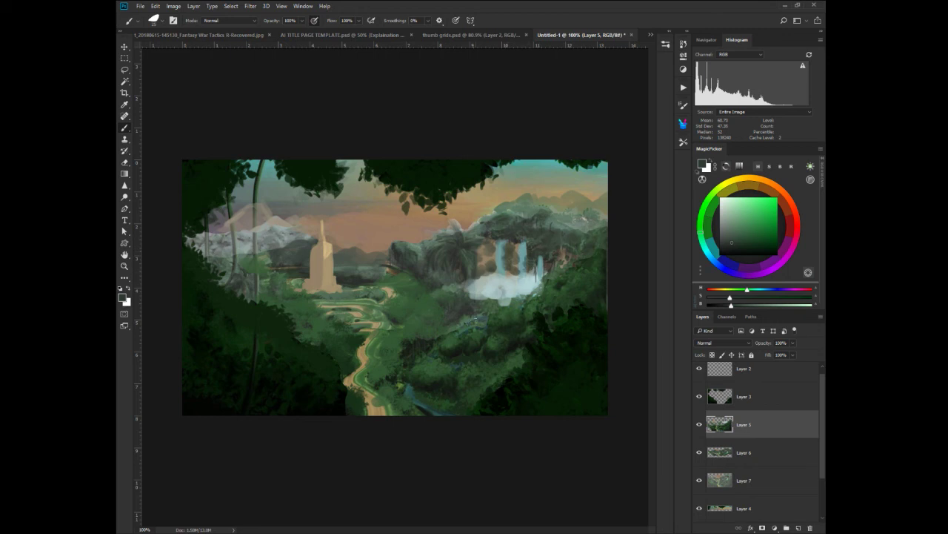
# - Paint teal water pools around and below the tower's base using color sampled from the waterfall
pyautogui.keyDown('alt'); pyautogui.click(524, 265); pyautogui.keyUp('alt')
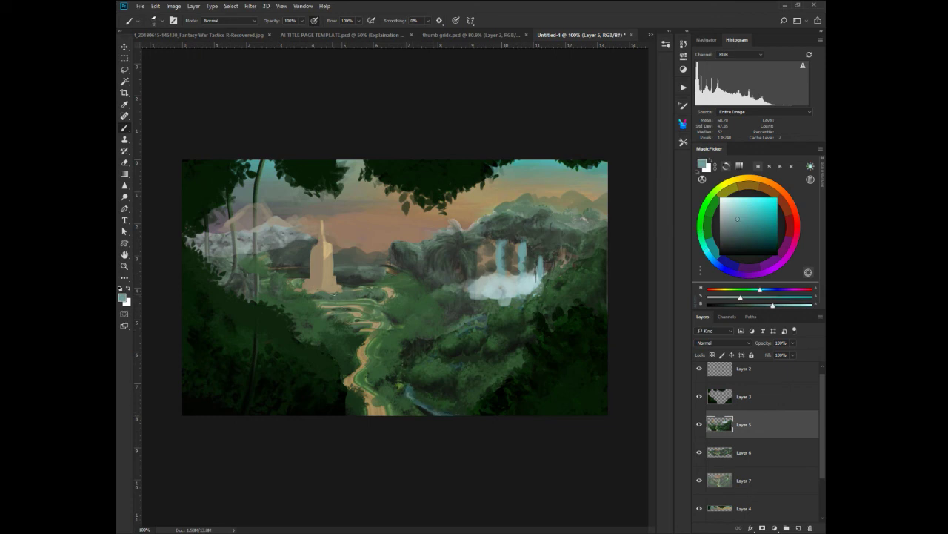
pyautogui.press(']')
pyautogui.moveTo(335, 298); pyautogui.dragTo(357, 300)
pyautogui.moveTo(339, 282); pyautogui.dragTo(361, 283)
pyautogui.moveTo(298, 279); pyautogui.dragTo(287, 282)
# - Paint green foliage over the lower waterfall mist, and break up the waterfalls with sampled dark rock color
pyautogui.keyDown('alt'); pyautogui.click(514, 277); pyautogui.keyUp('alt')
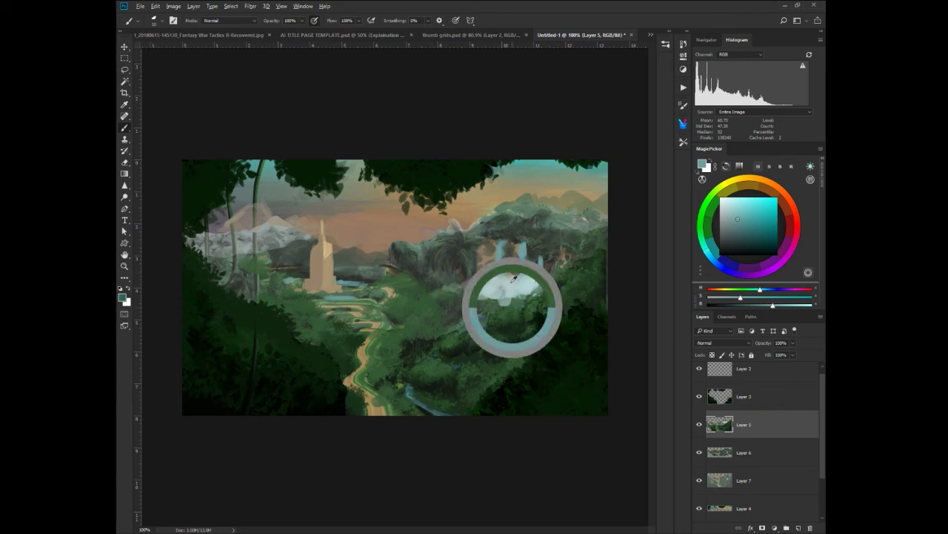
pyautogui.moveTo(510, 304)
pyautogui.mouseDown()
pyautogui.moveTo(501, 301)
pyautogui.moveTo(507, 292)
pyautogui.moveTo(526, 293)
pyautogui.moveTo(523, 311)
pyautogui.moveTo(475, 290)
pyautogui.moveTo(506, 283)
pyautogui.moveTo(473, 296)
pyautogui.mouseUp()
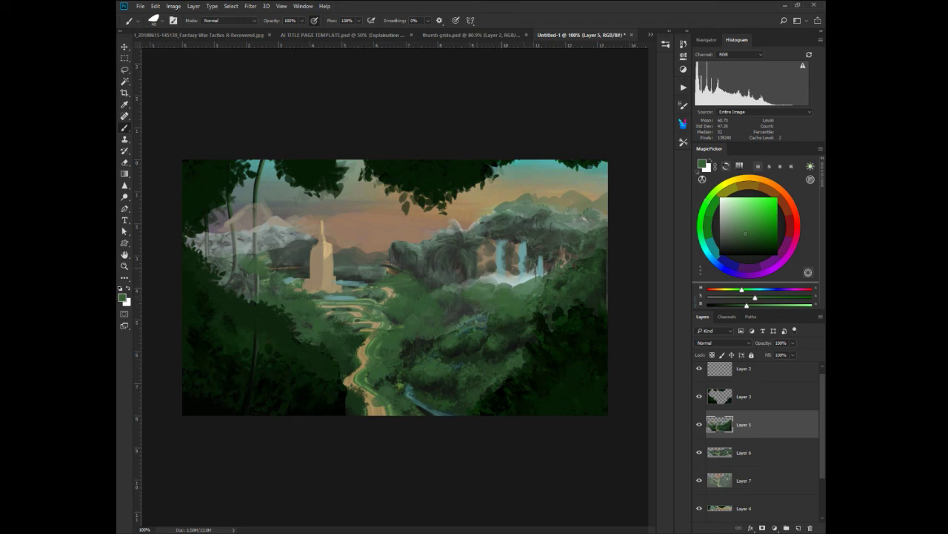
pyautogui.keyDown('alt'); pyautogui.click(529, 256); pyautogui.keyUp('alt')
pyautogui.moveTo(521, 245)
pyautogui.mouseDown()
pyautogui.moveTo(547, 251)
pyautogui.moveTo(537, 277)
pyautogui.moveTo(530, 243)
pyautogui.moveTo(516, 271)
pyautogui.moveTo(509, 253)
pyautogui.moveTo(525, 286)
pyautogui.moveTo(483, 282)
pyautogui.mouseUp()
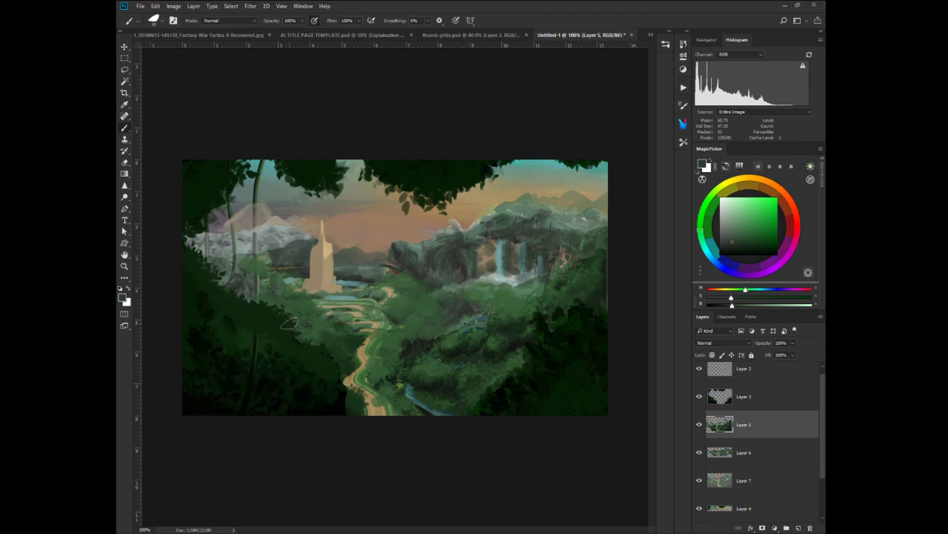
# - On Layer 3, paint dark looping vines hanging from the left tree canopy with the sampled foreground foliage color
pyautogui.keyDown('alt'); pyautogui.click(312, 167); pyautogui.keyUp('alt')
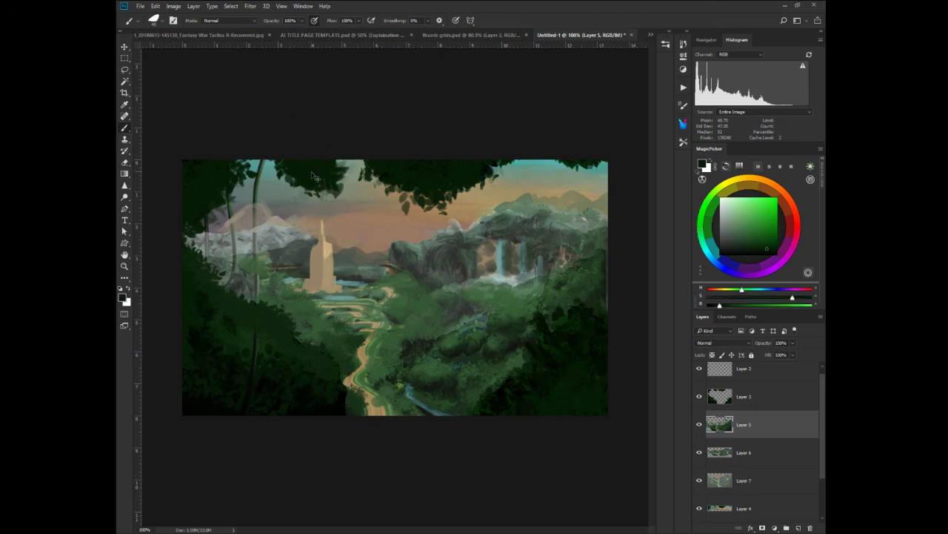
pyautogui.hotkey('alt', ']')
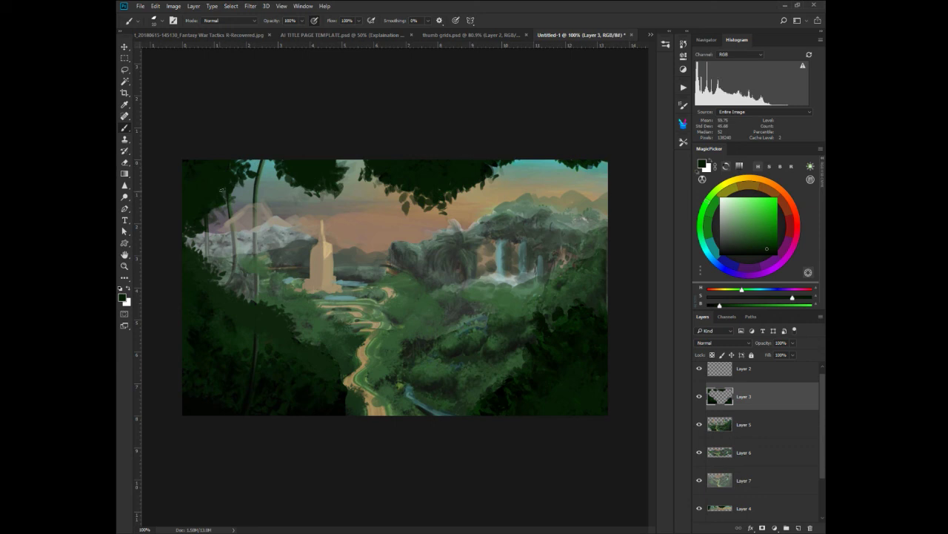
pyautogui.moveTo(221, 189); pyautogui.dragTo(215, 265)
pyautogui.moveTo(210, 213); pyautogui.dragTo(212, 261)
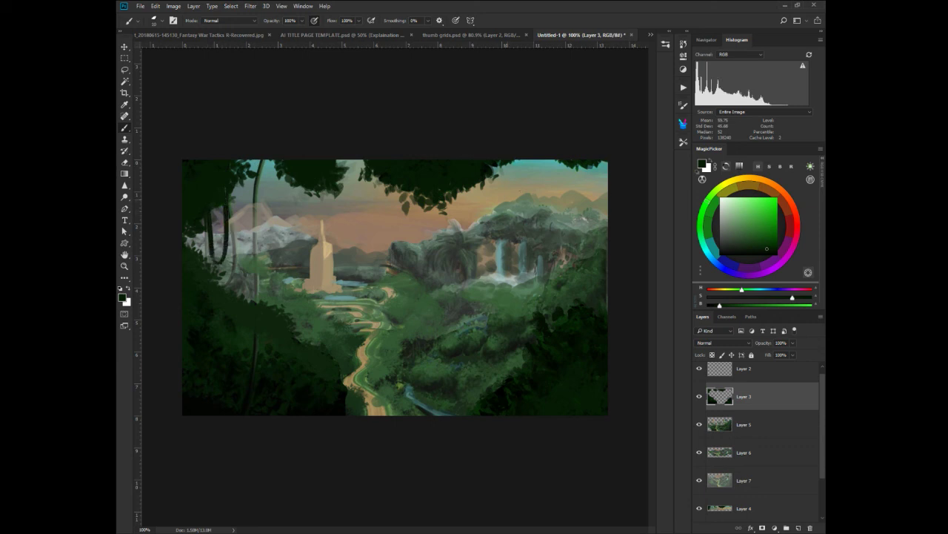
# - Paint dark hanging vines from the canopy in the upper-right corner and from the central leaf cluster
pyautogui.moveTo(568, 157)
pyautogui.mouseDown()
pyautogui.moveTo(560, 200)
pyautogui.moveTo(575, 224)
pyautogui.moveTo(582, 212)
pyautogui.mouseUp()
pyautogui.moveTo(599, 163); pyautogui.dragTo(598, 266)
pyautogui.moveTo(600, 221); pyautogui.dragTo(600, 270)
pyautogui.moveTo(587, 166); pyautogui.dragTo(587, 209)
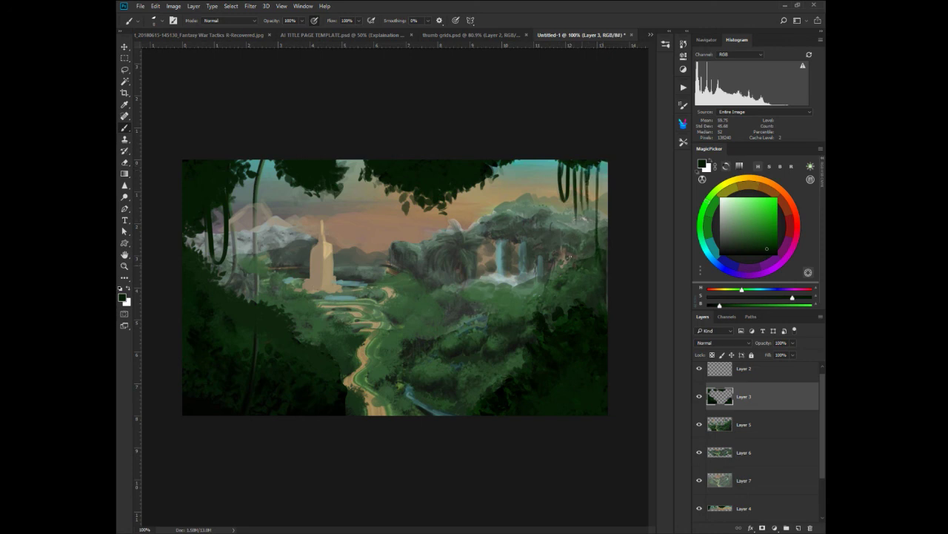
pyautogui.moveTo(488, 174)
pyautogui.mouseDown()
pyautogui.moveTo(483, 212)
pyautogui.moveTo(480, 181)
pyautogui.moveTo(443, 220)
pyautogui.mouseUp()
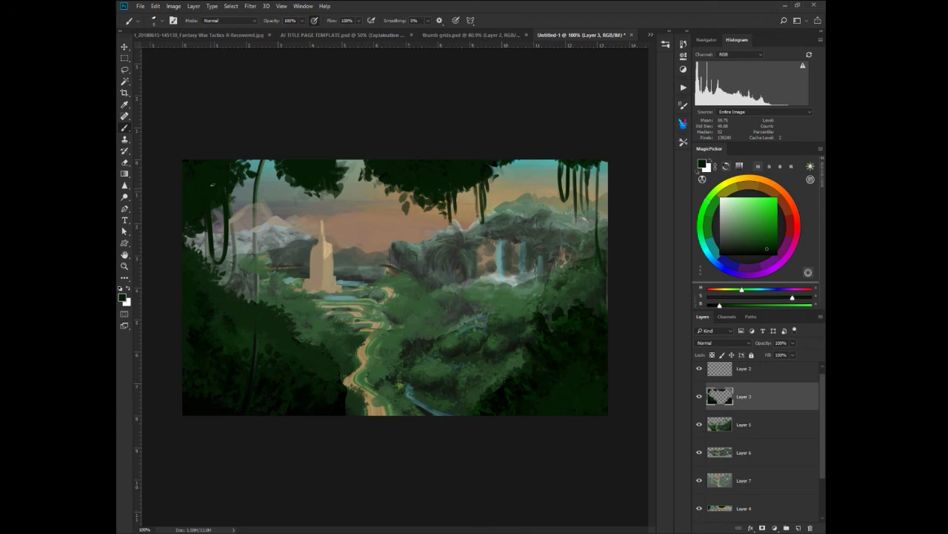
# - Paint long dark vines trailing from the left canopy into the foliage below and down the painting's right edge
pyautogui.moveTo(229, 202); pyautogui.dragTo(256, 302)
pyautogui.moveTo(212, 224)
pyautogui.mouseDown()
pyautogui.moveTo(230, 317)
pyautogui.moveTo(226, 377)
pyautogui.moveTo(269, 348)
pyautogui.moveTo(252, 239)
pyautogui.moveTo(256, 298)
pyautogui.mouseUp()
pyautogui.moveTo(220, 206); pyautogui.dragTo(232, 273)
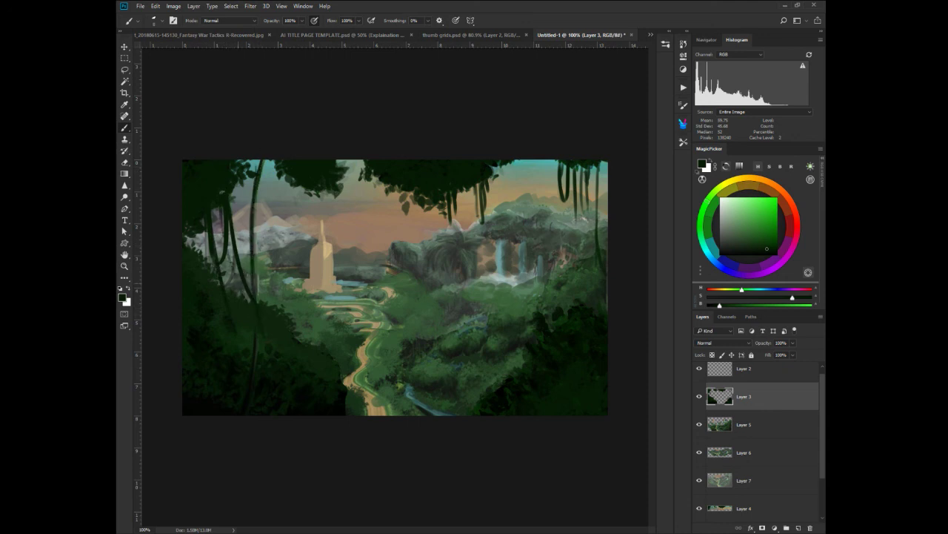
pyautogui.moveTo(580, 172)
pyautogui.mouseDown()
pyautogui.moveTo(583, 299)
pyautogui.moveTo(589, 176)
pyautogui.mouseUp()
pyautogui.moveTo(601, 286); pyautogui.dragTo(600, 167)
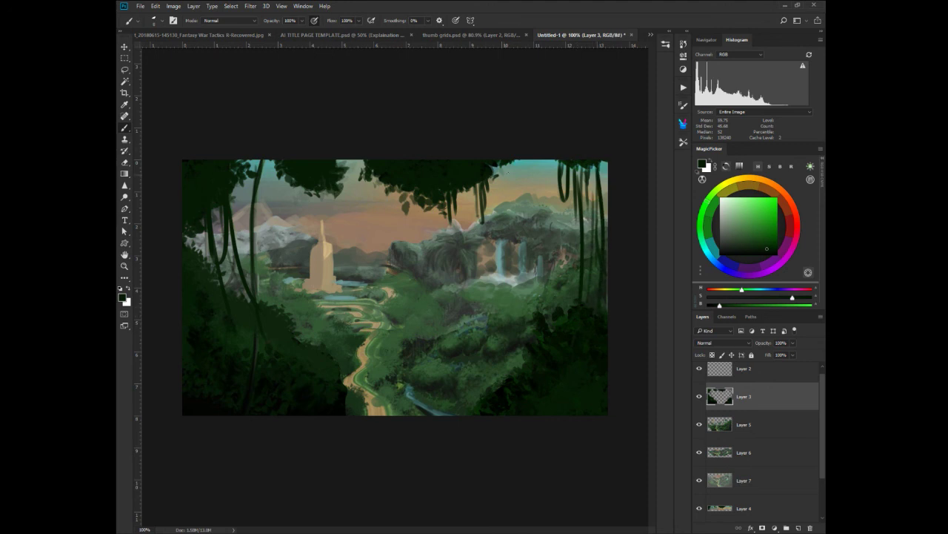
# - Paint dark looping vines strung from the central canopy to the right-hand vines and across the left canopy, with short dangling strands
pyautogui.moveTo(507, 164)
pyautogui.mouseDown()
pyautogui.moveTo(514, 194)
pyautogui.moveTo(565, 179)
pyautogui.mouseUp()
pyautogui.moveTo(508, 190); pyautogui.dragTo(547, 200)
pyautogui.moveTo(492, 173); pyautogui.dragTo(514, 197)
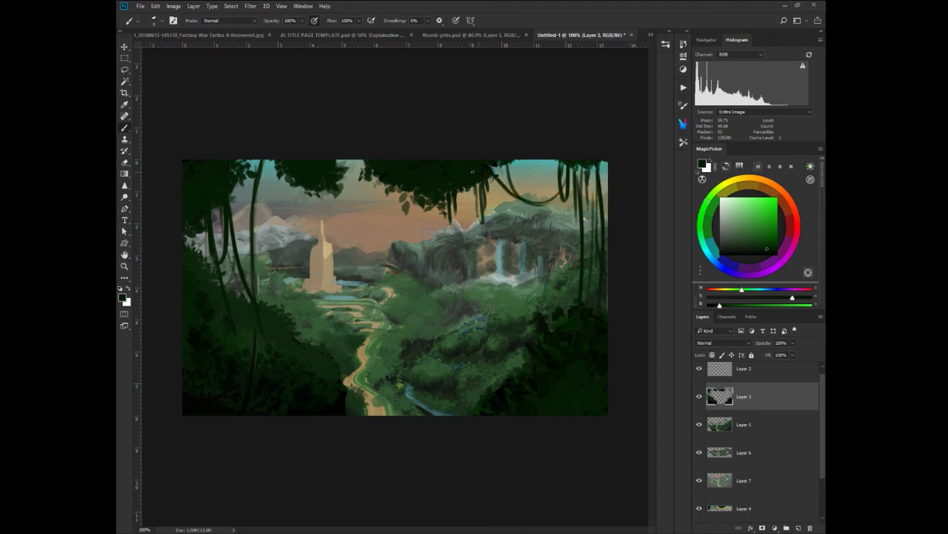
pyautogui.moveTo(367, 178)
pyautogui.mouseDown()
pyautogui.moveTo(298, 189)
pyautogui.moveTo(269, 164)
pyautogui.moveTo(277, 168)
pyautogui.moveTo(232, 173)
pyautogui.moveTo(224, 194)
pyautogui.mouseUp()
pyautogui.moveTo(291, 180); pyautogui.dragTo(185, 236)
pyautogui.moveTo(272, 206); pyautogui.dragTo(258, 274)
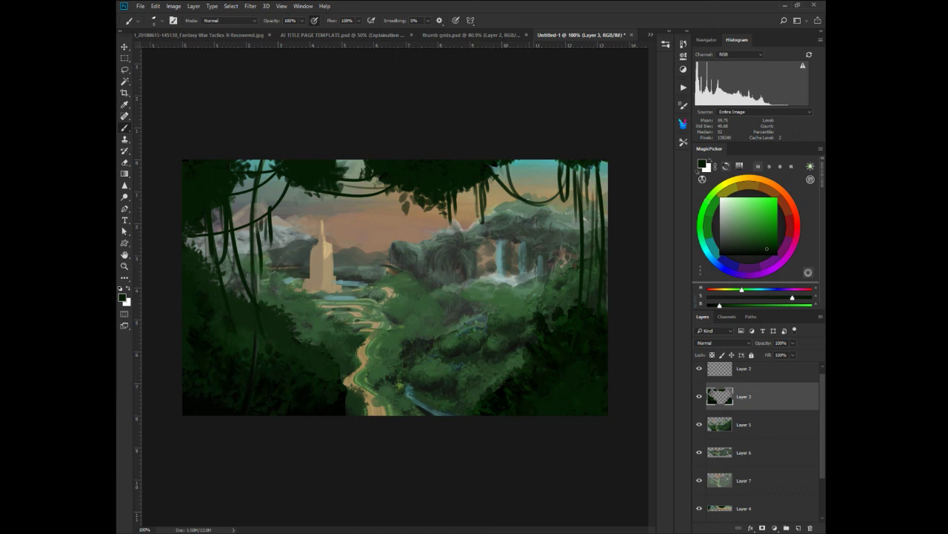
# - Paint short dark strands hanging from the right looping vine and from the underside of the central leaf cluster
pyautogui.moveTo(530, 197)
pyautogui.mouseDown()
pyautogui.moveTo(531, 238)
pyautogui.moveTo(525, 209)
pyautogui.moveTo(500, 183)
pyautogui.moveTo(500, 223)
pyautogui.mouseUp()
pyautogui.moveTo(490, 172)
pyautogui.mouseDown()
pyautogui.moveTo(452, 204)
pyautogui.moveTo(458, 211)
pyautogui.mouseUp()
pyautogui.moveTo(397, 183); pyautogui.dragTo(412, 244)
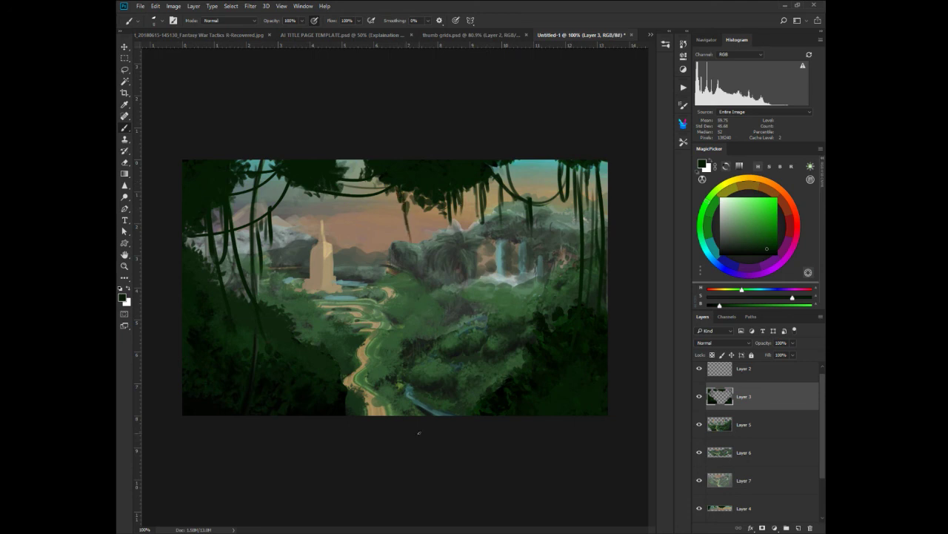
# - Merge the painted layers from Layer 2 down through Layer 4, and combine the result with Layer 1 above the Background
pyautogui.click(717, 371)
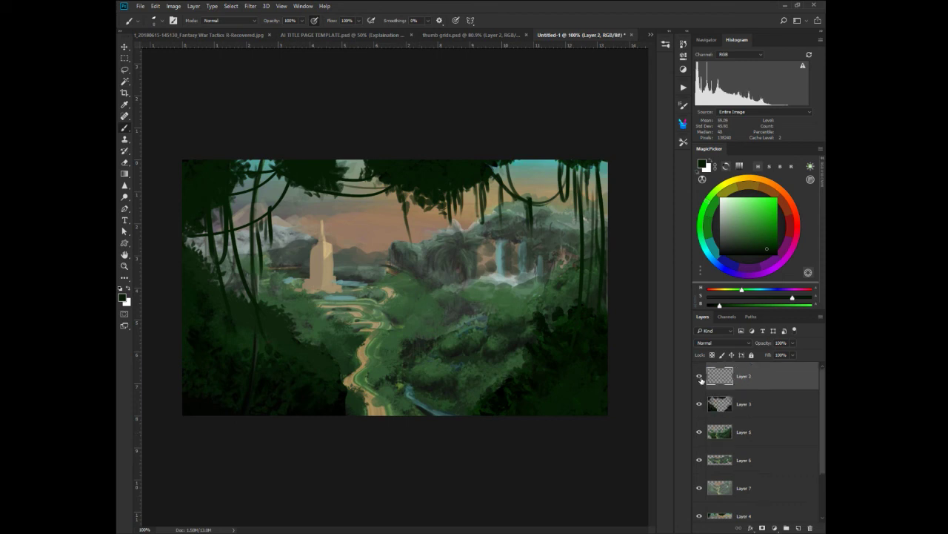
pyautogui.click(720, 511)
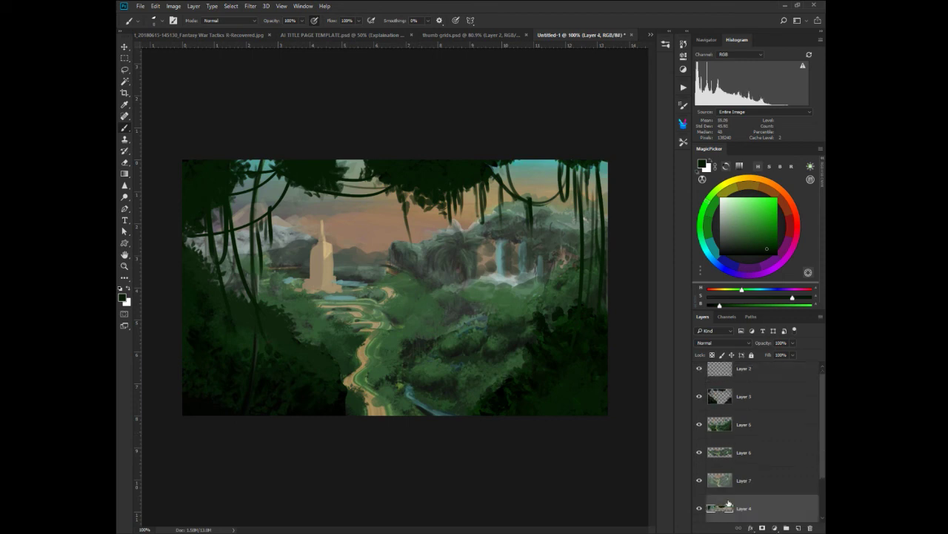
pyautogui.middleClick(584, 339)
pyautogui.click(610, 329)
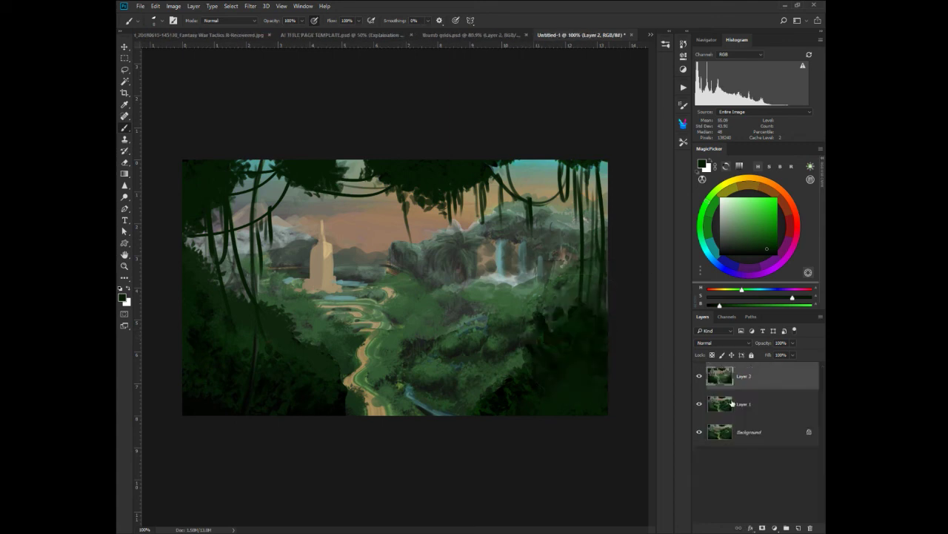
pyautogui.middleClick(598, 345)
pyautogui.click(629, 346)
# - Hide and reshow the merged Layer 1 to compare the repainted scene with the original Background
pyautogui.click(699, 378)
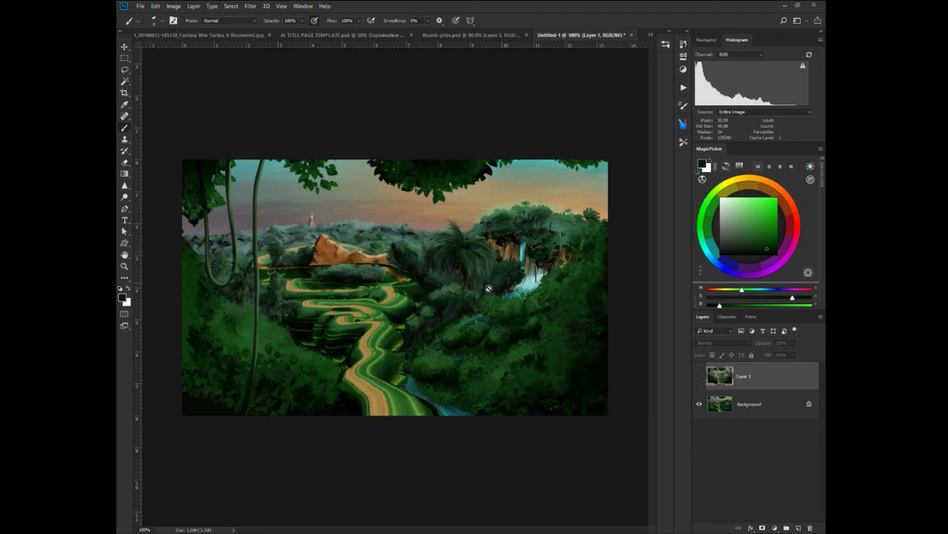
pyautogui.click(698, 378)
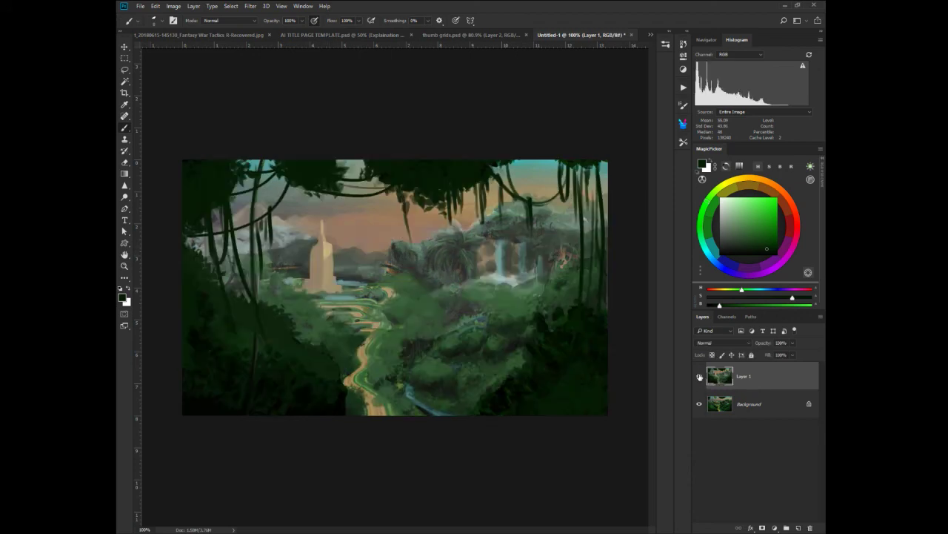